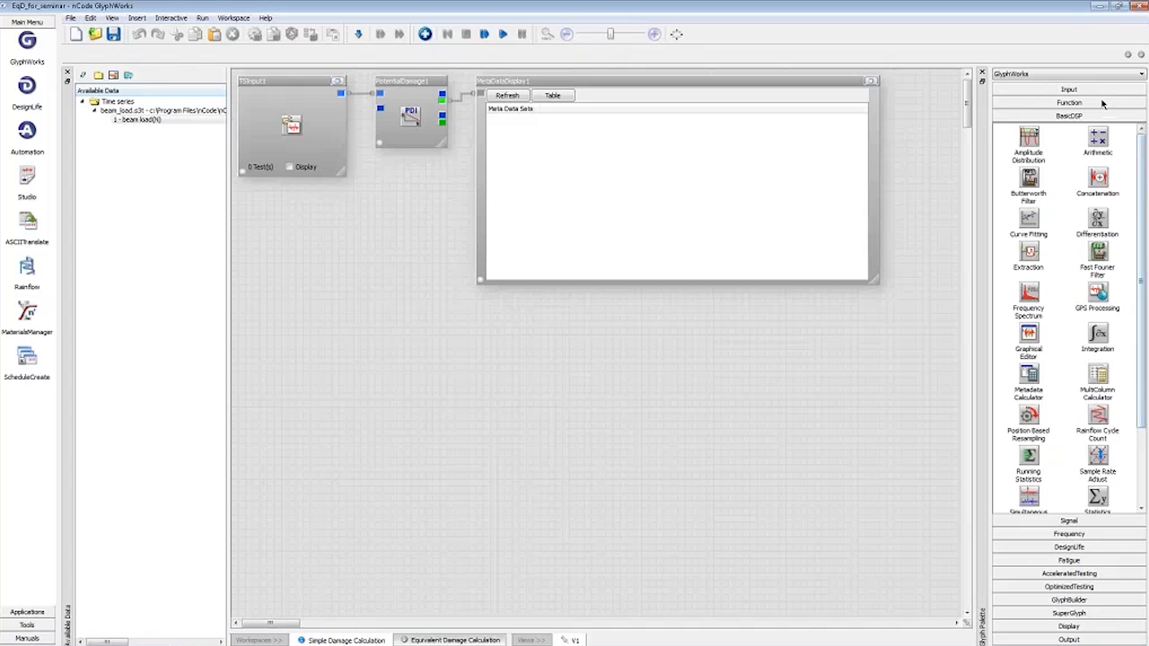
Load beam_load.s3t into the TSInput1 glyph, turn on its display and view the beam load time history full size
{"action": "left_click", "coordinate": [1070, 561]}
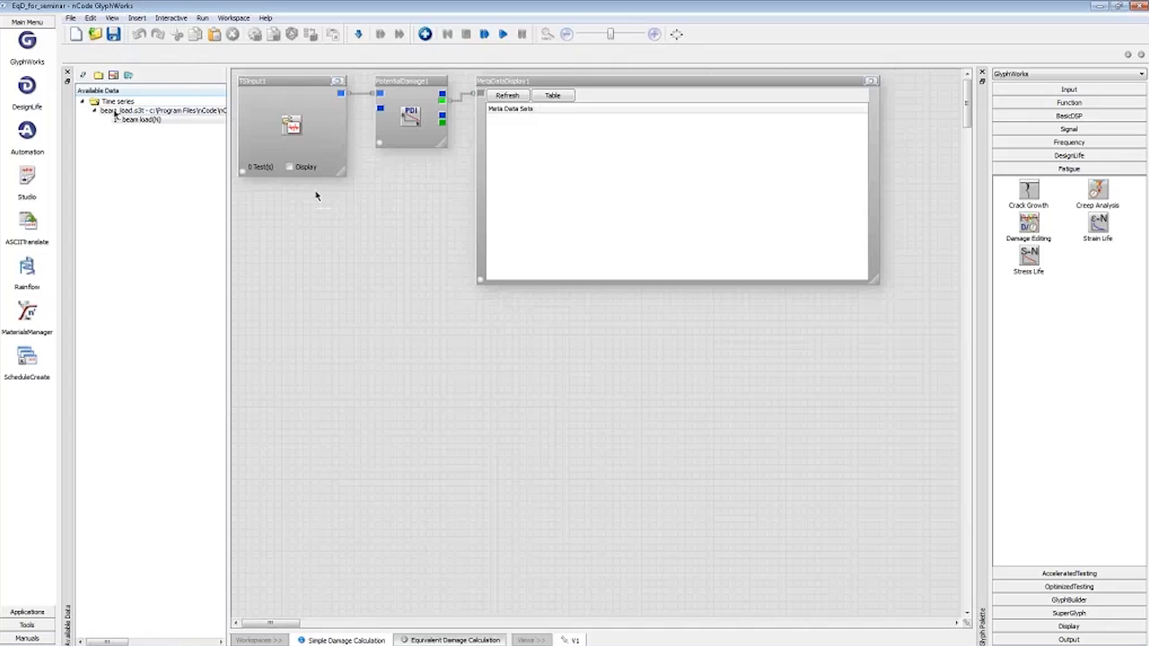
{"action": "left_click_drag", "start_coordinate": [115, 111], "coordinate": [293, 135]}
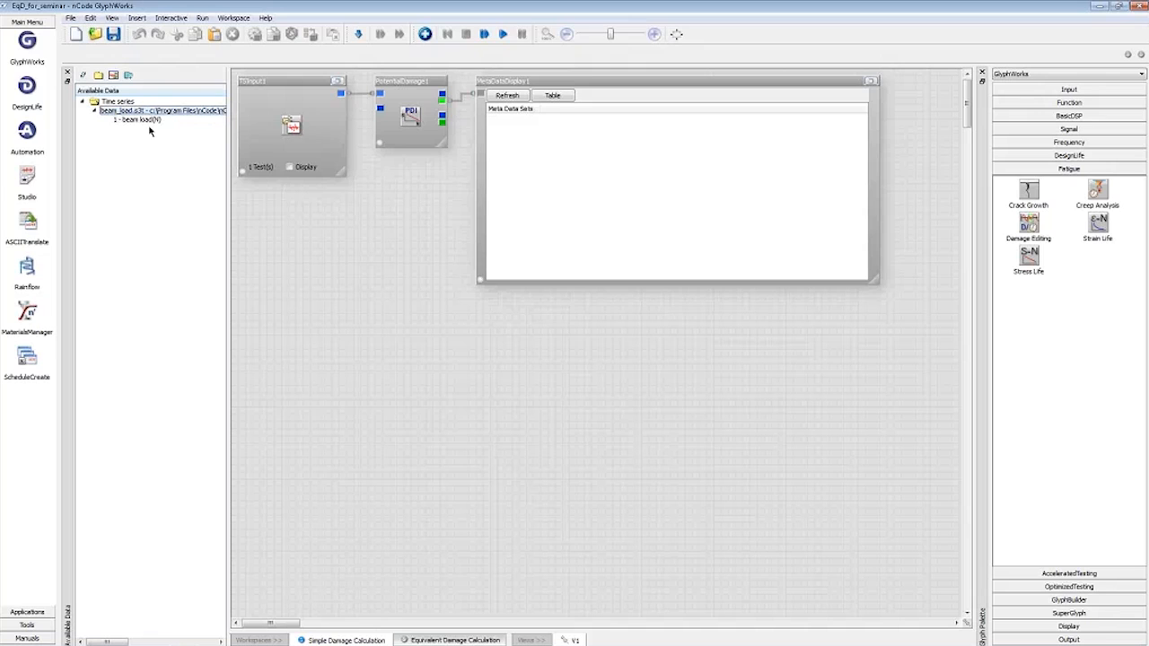
{"action": "left_click", "coordinate": [289, 167]}
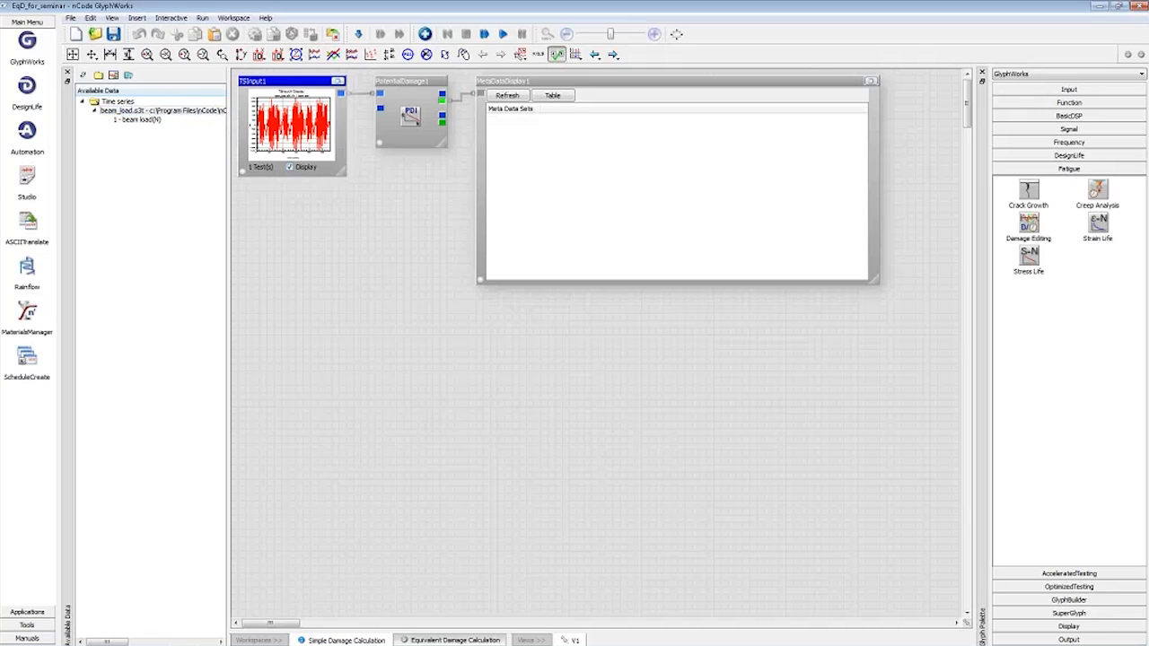
{"action": "left_click", "coordinate": [340, 83]}
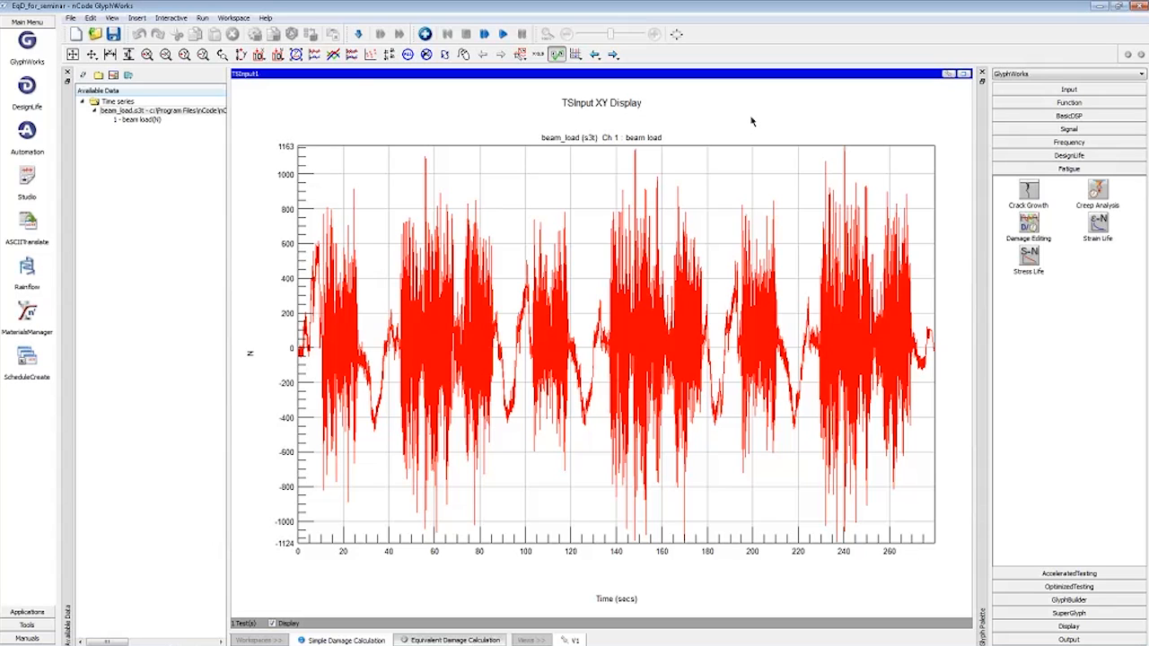
{"action": "left_click", "coordinate": [964, 75]}
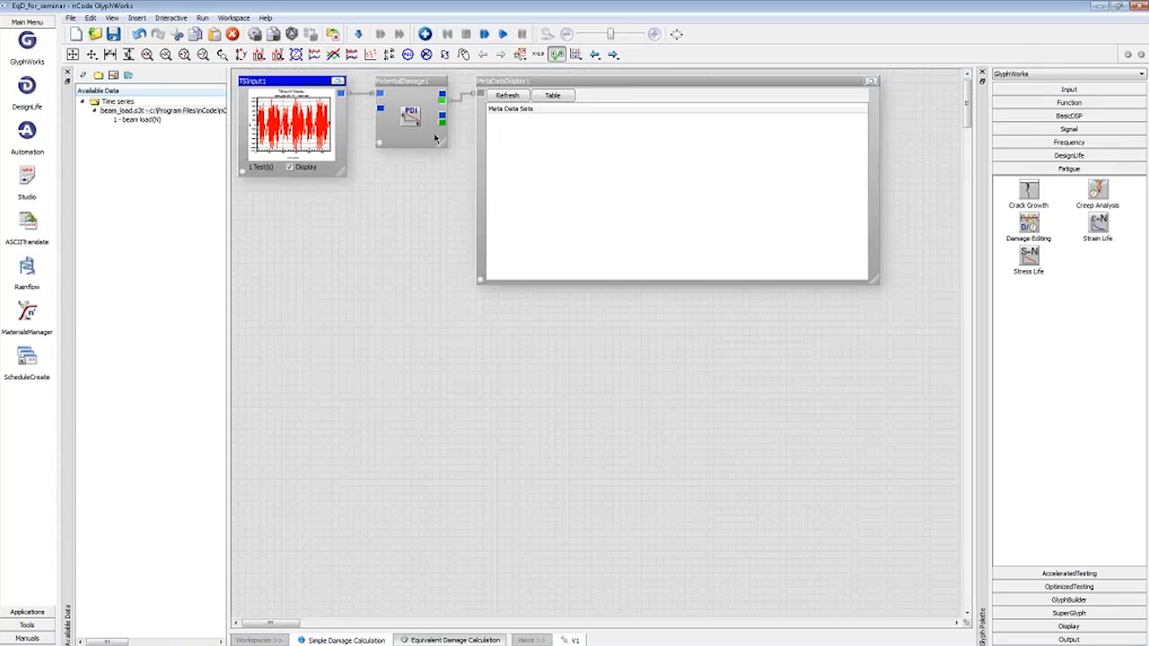
Run the simple damage flow and expand PotentialDamage1_Results under the Channel 1 metadata
{"action": "left_click", "coordinate": [505, 34]}
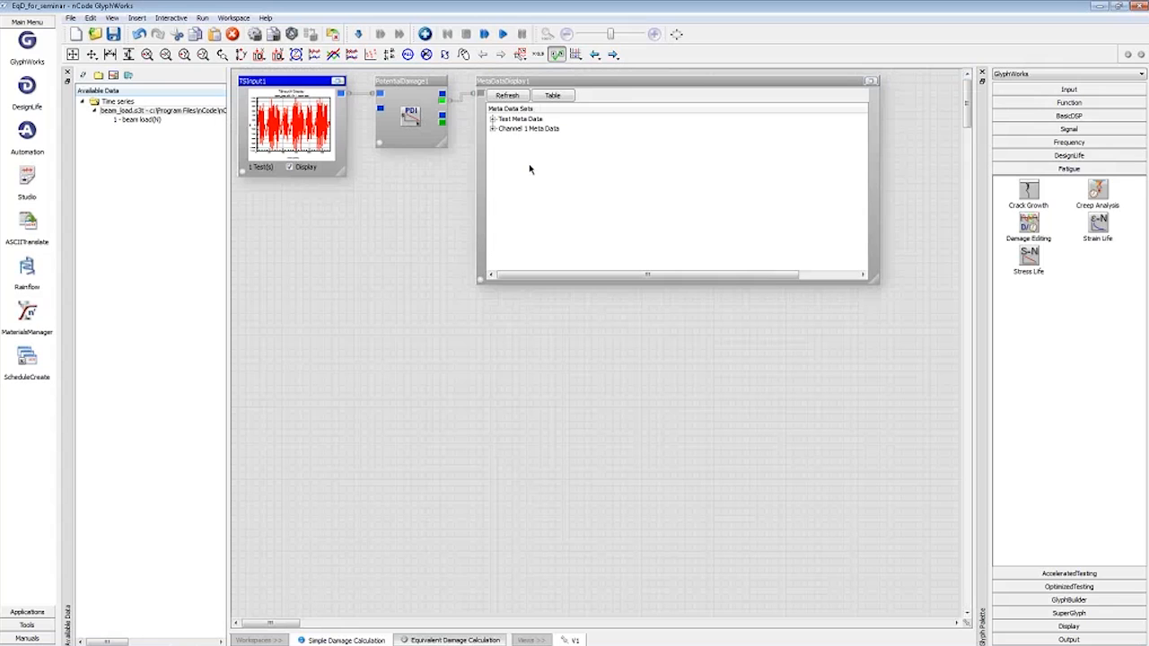
{"action": "left_click", "coordinate": [492, 129]}
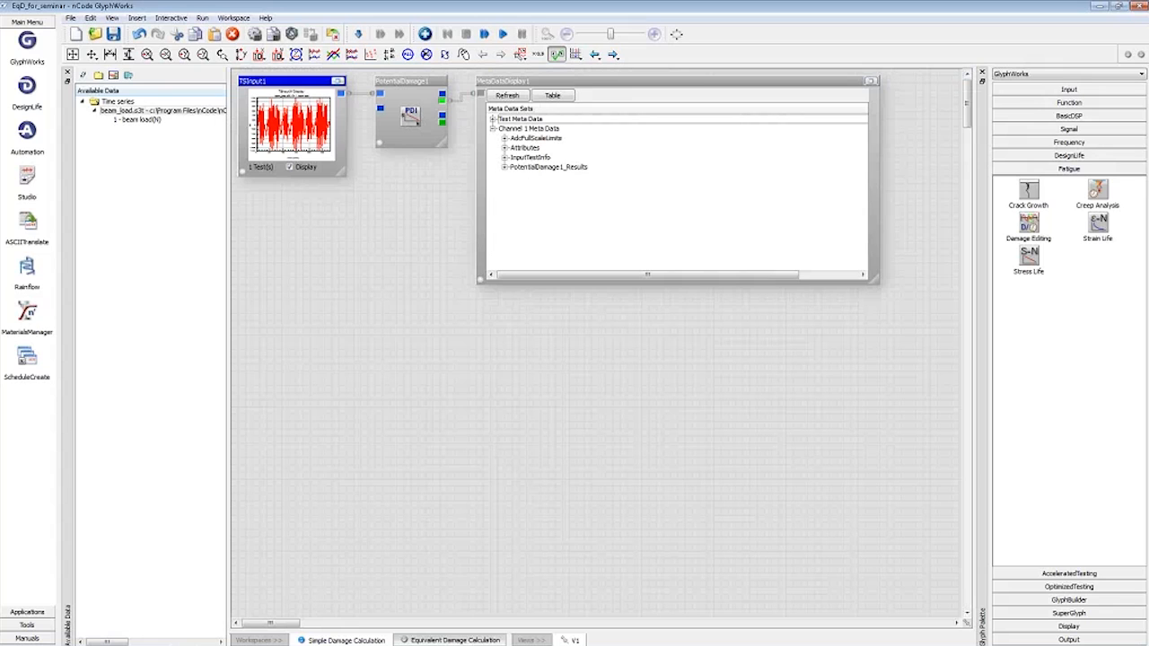
{"action": "left_click", "coordinate": [504, 167]}
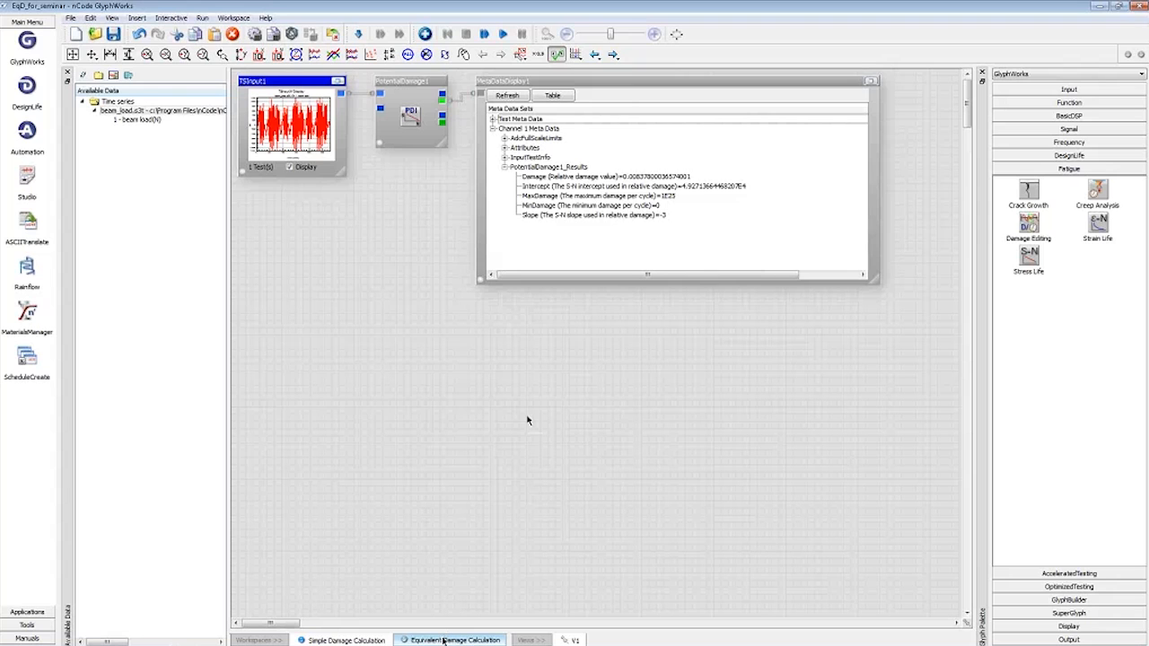
In the Equivalent Damage Calculation workspace, load beam_load.s3t into TSInput1 and display its time history
{"action": "left_click", "coordinate": [443, 640]}
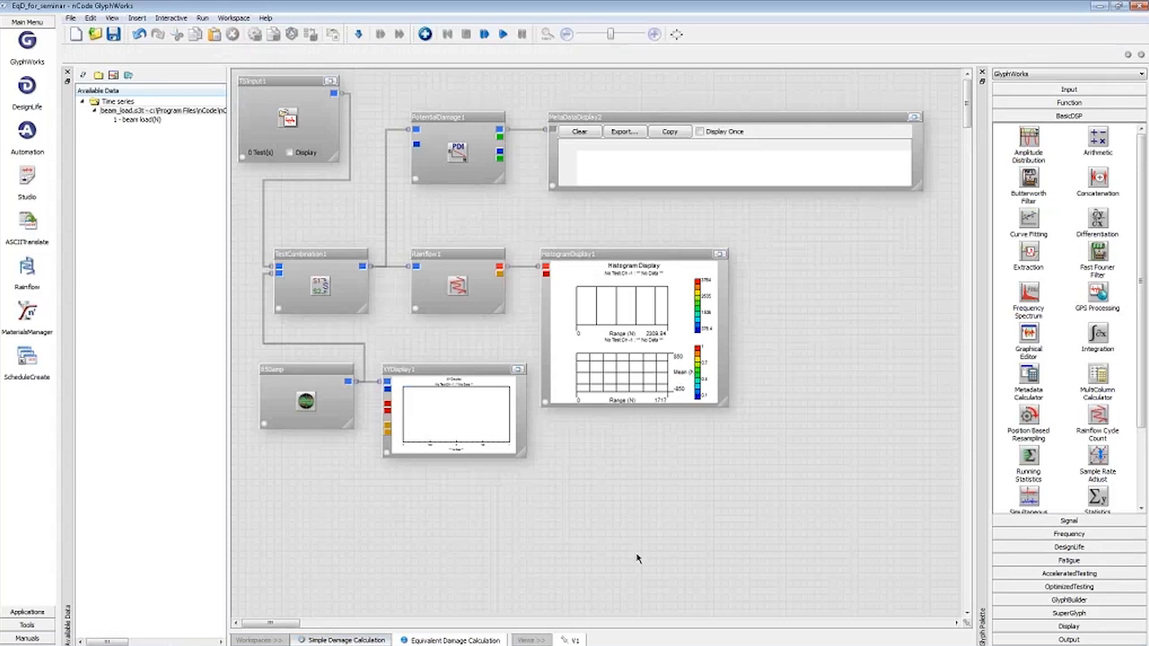
{"action": "left_click", "coordinate": [121, 112]}
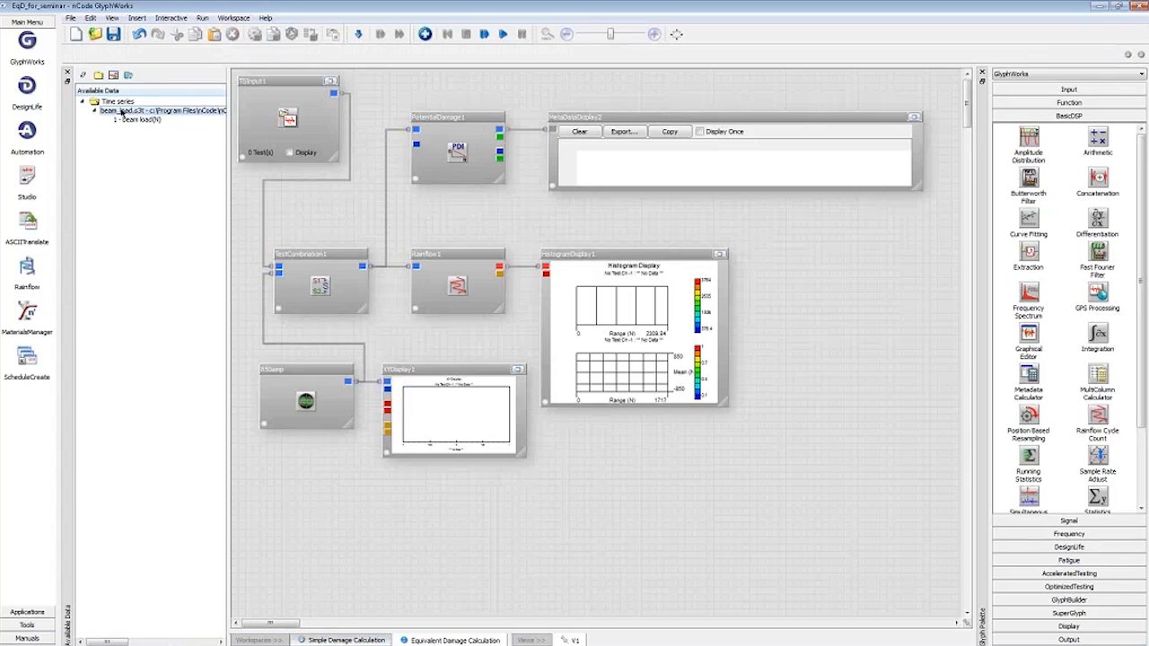
{"action": "left_click_drag", "start_coordinate": [122, 112], "coordinate": [286, 118]}
{"action": "left_click", "coordinate": [290, 152]}
{"action": "left_click", "coordinate": [332, 83]}
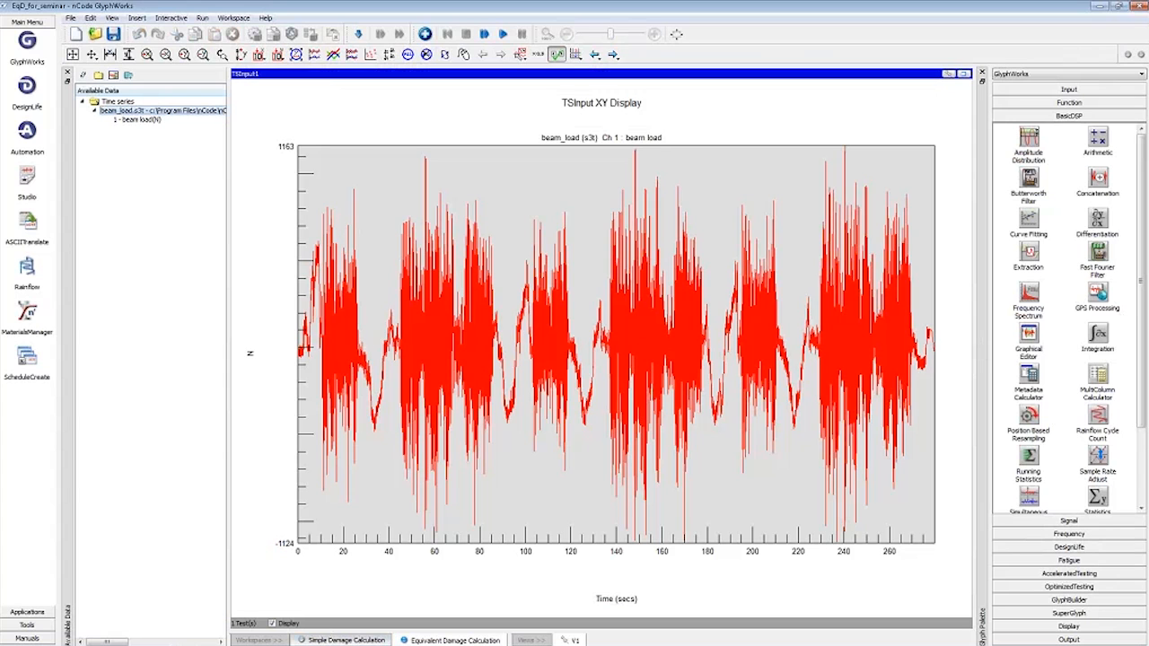
{"action": "left_click", "coordinate": [964, 75]}
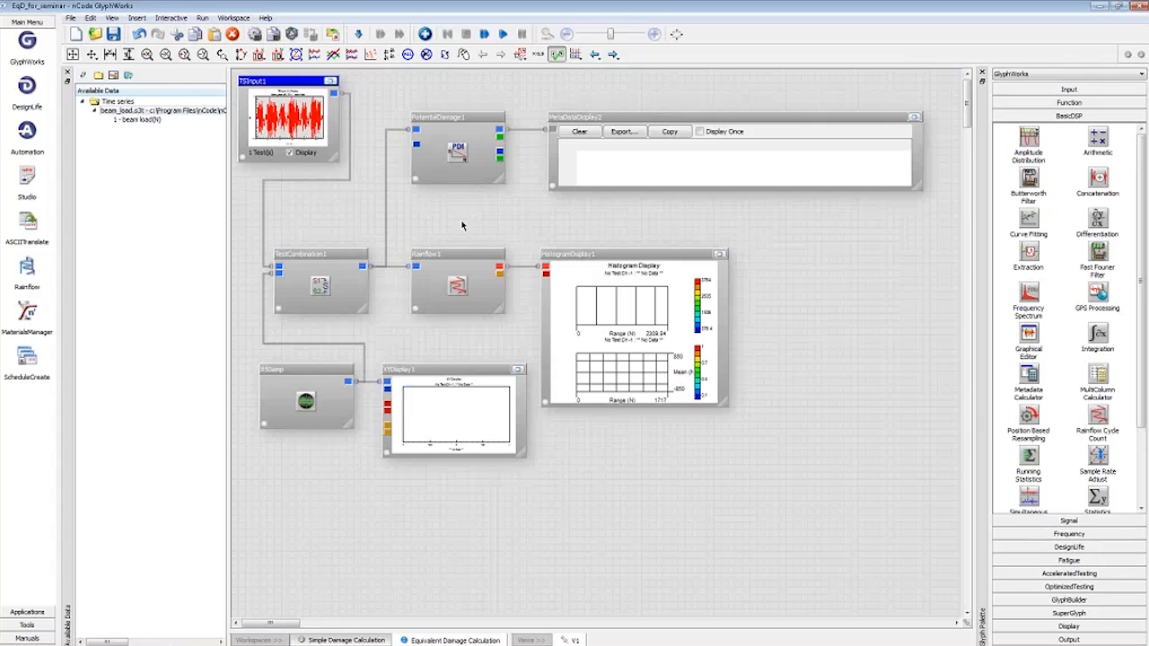
Run the equivalent damage flow and examine the generated sine load cycle enlarged in XYDisplay1
{"action": "left_click", "coordinate": [503, 34]}
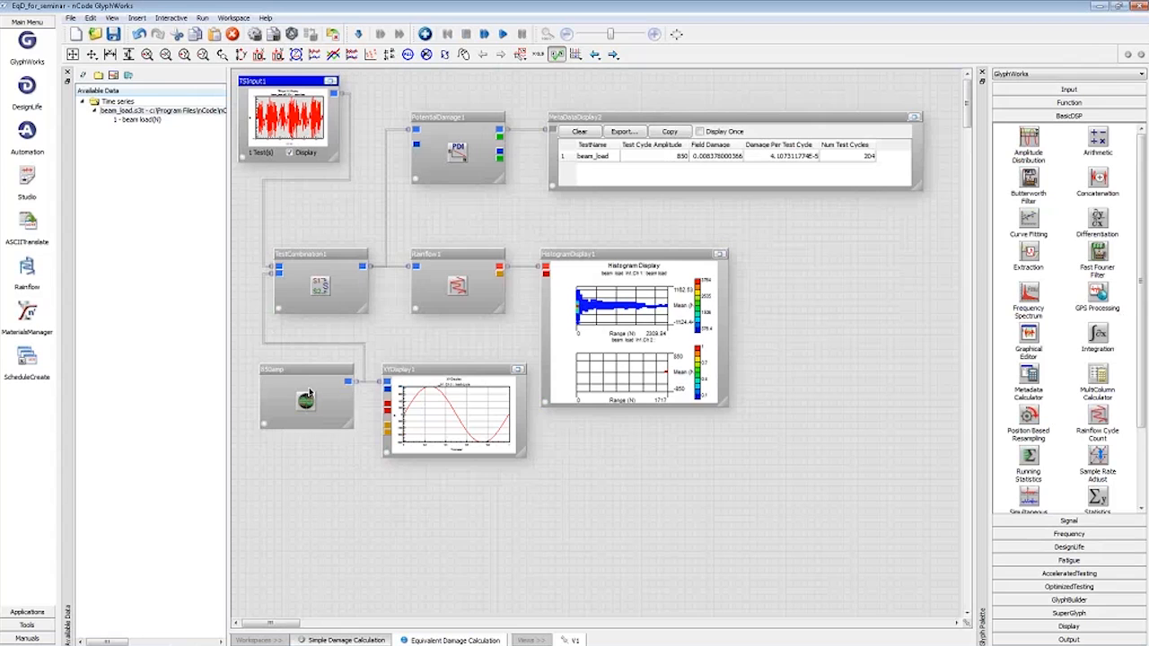
{"action": "left_click", "coordinate": [521, 372]}
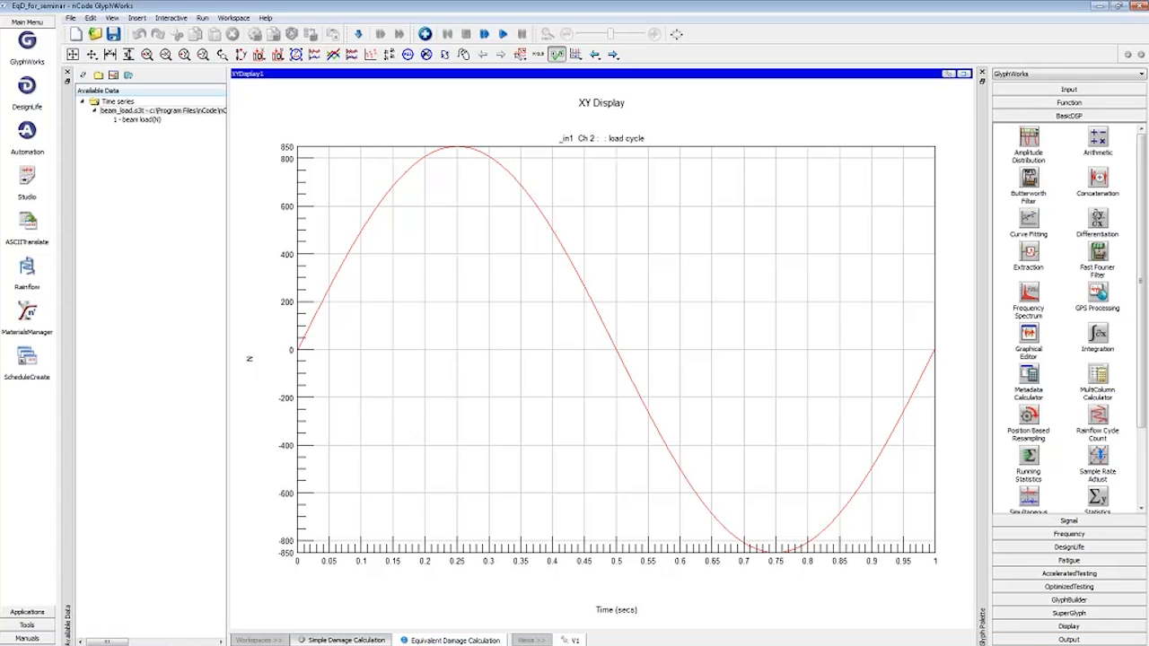
{"action": "left_click", "coordinate": [963, 72]}
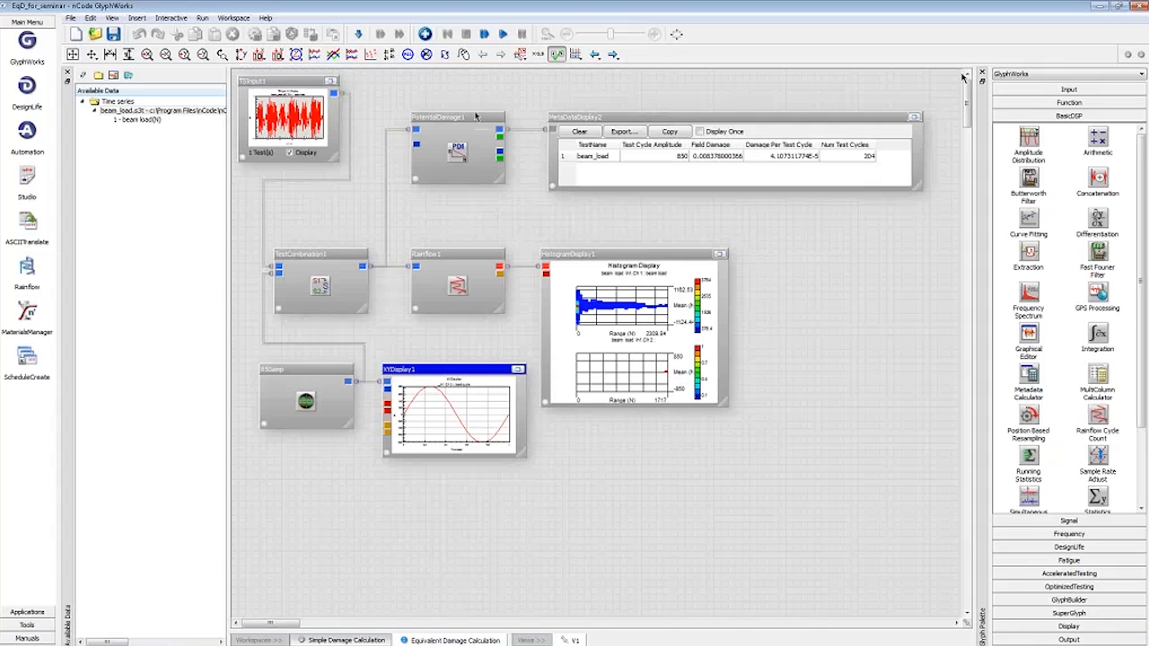
{"action": "left_click", "coordinate": [327, 115]}
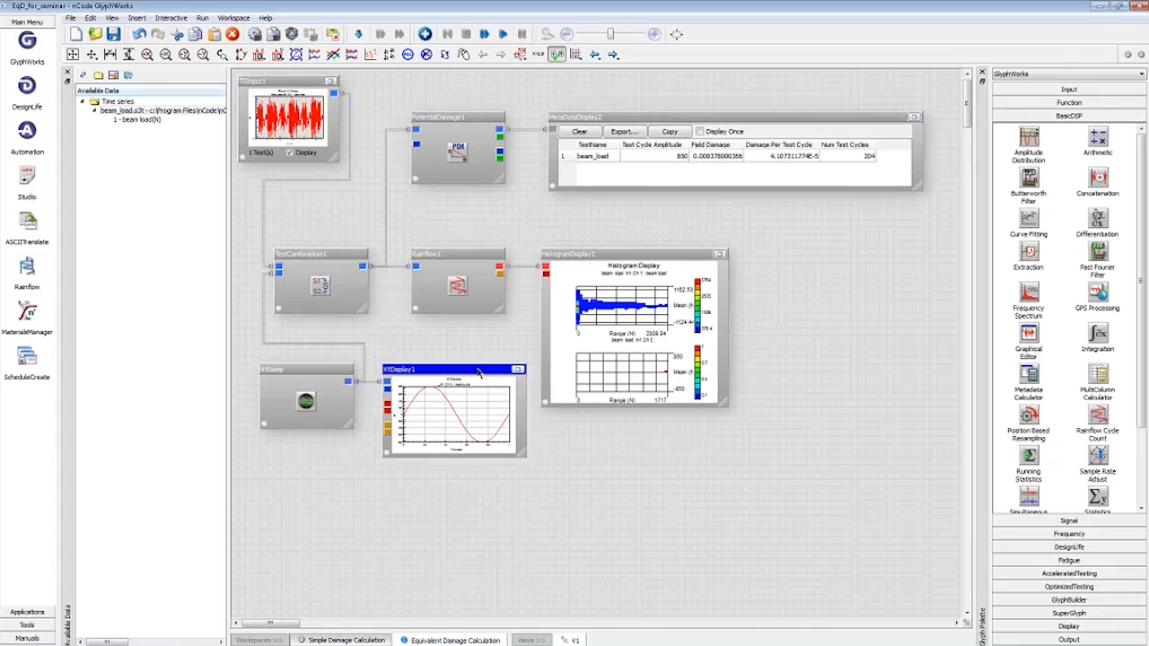
{"action": "left_click", "coordinate": [518, 370]}
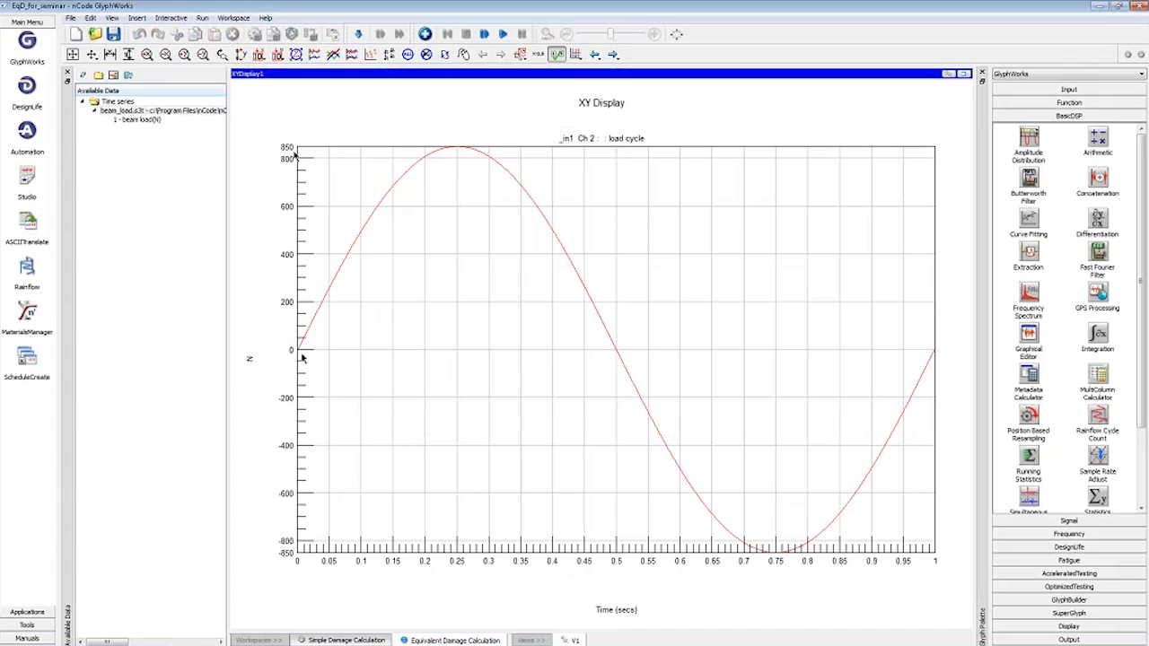
{"action": "left_click", "coordinate": [964, 73]}
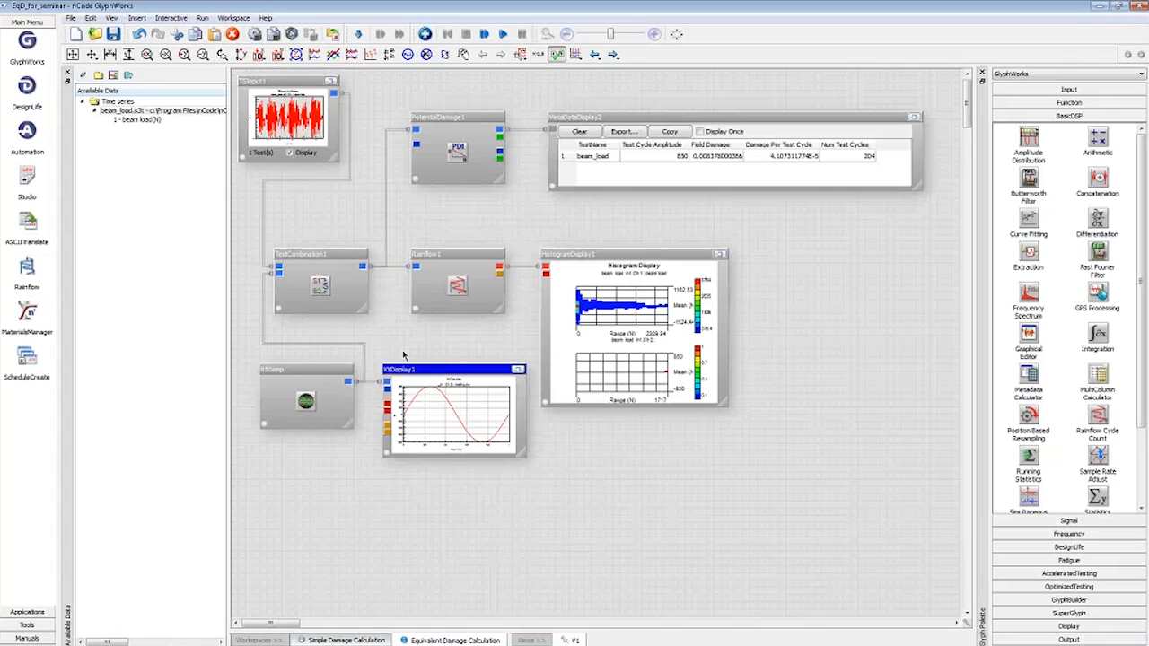
Apply common axis and colour scales to both rainflow histograms in HistogramDisplay1 and compare the two channels
{"action": "left_click", "coordinate": [718, 254]}
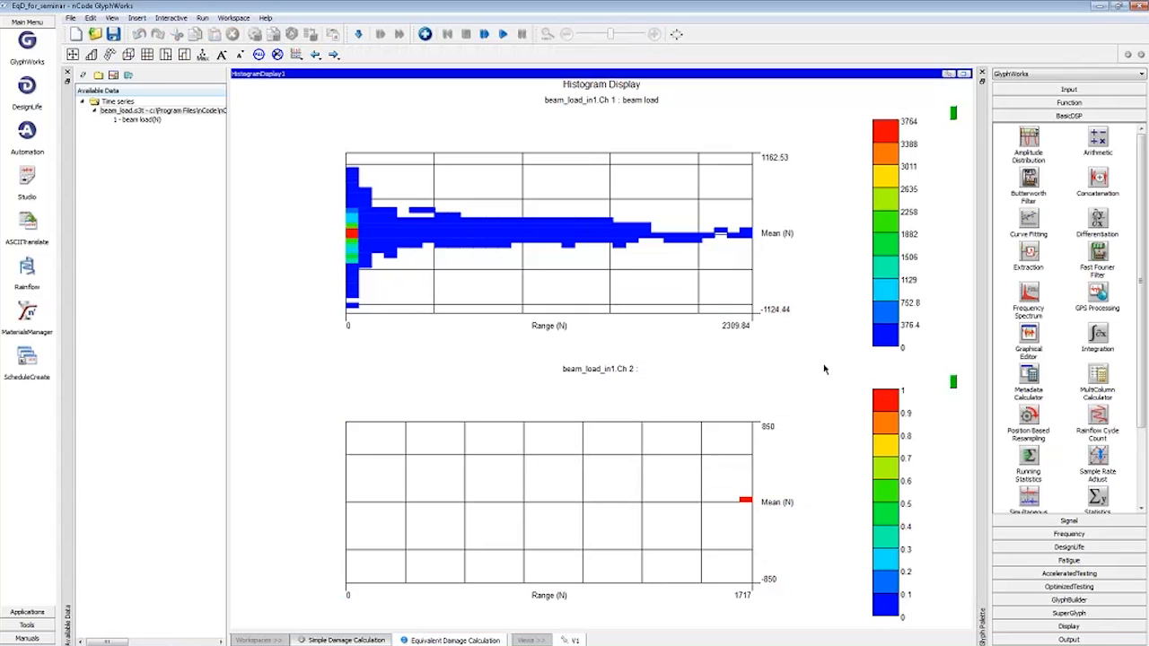
{"action": "left_click", "coordinate": [203, 55]}
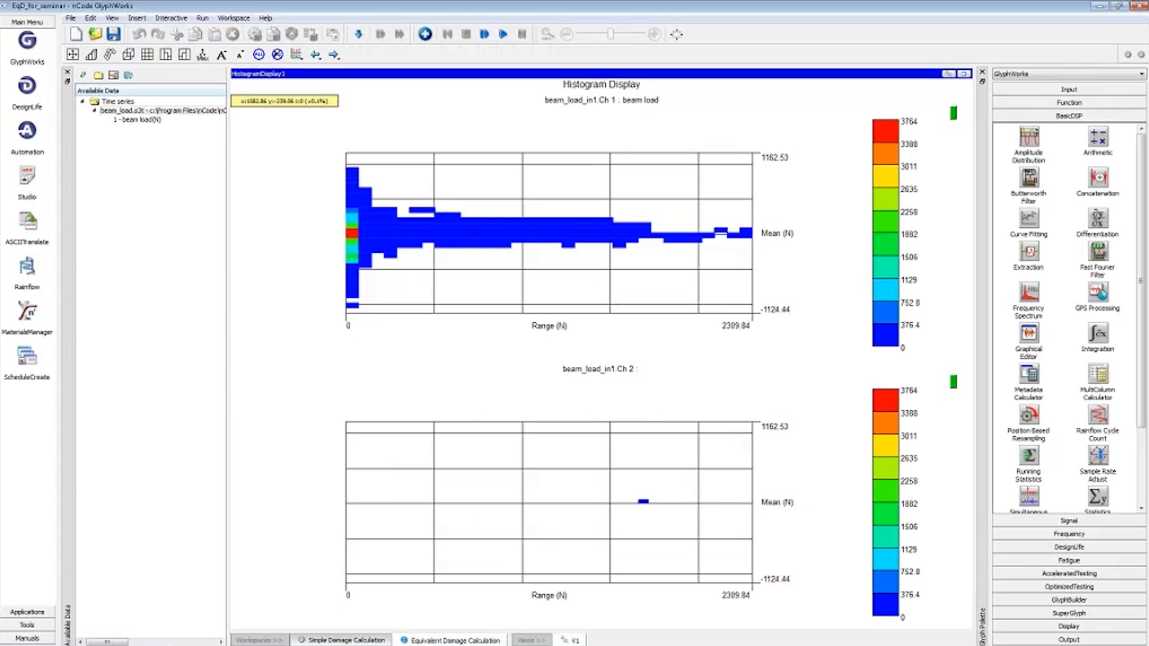
{"action": "mouse_move", "coordinate": [646, 505]}
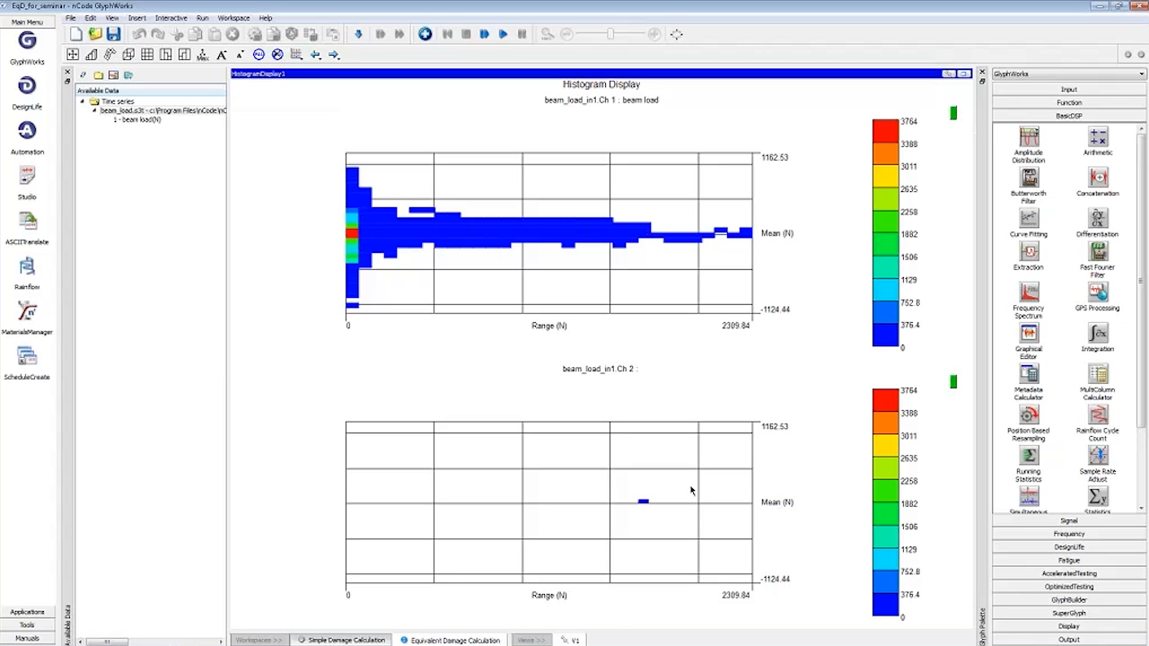
{"action": "left_click", "coordinate": [964, 74]}
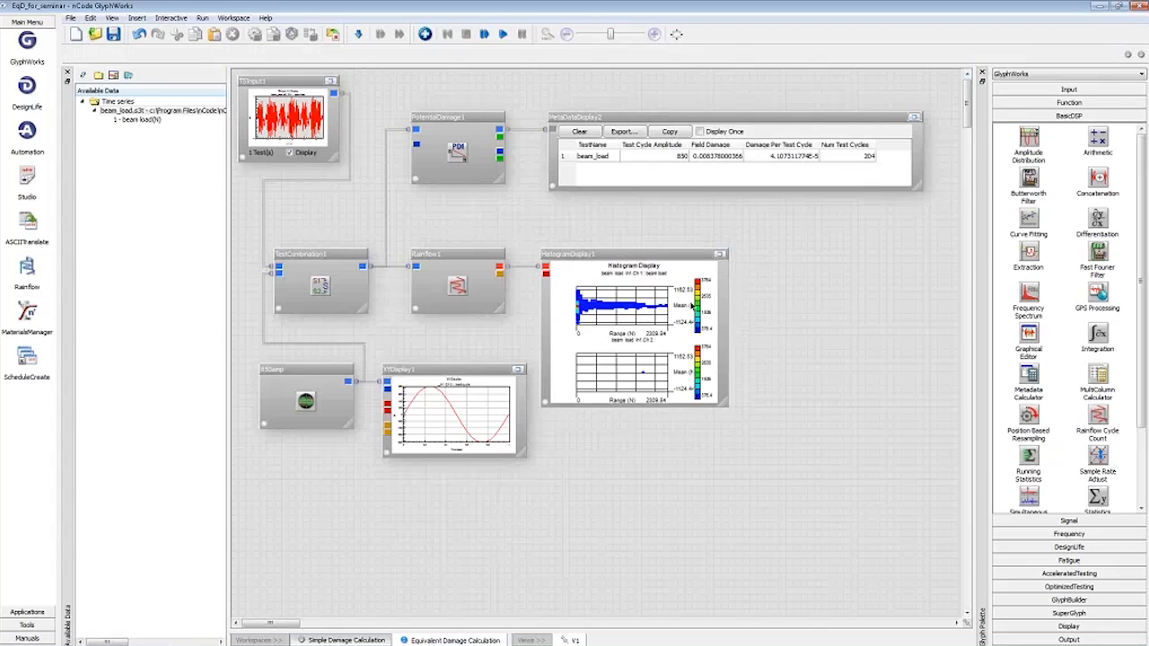
{"action": "left_click", "coordinate": [720, 255]}
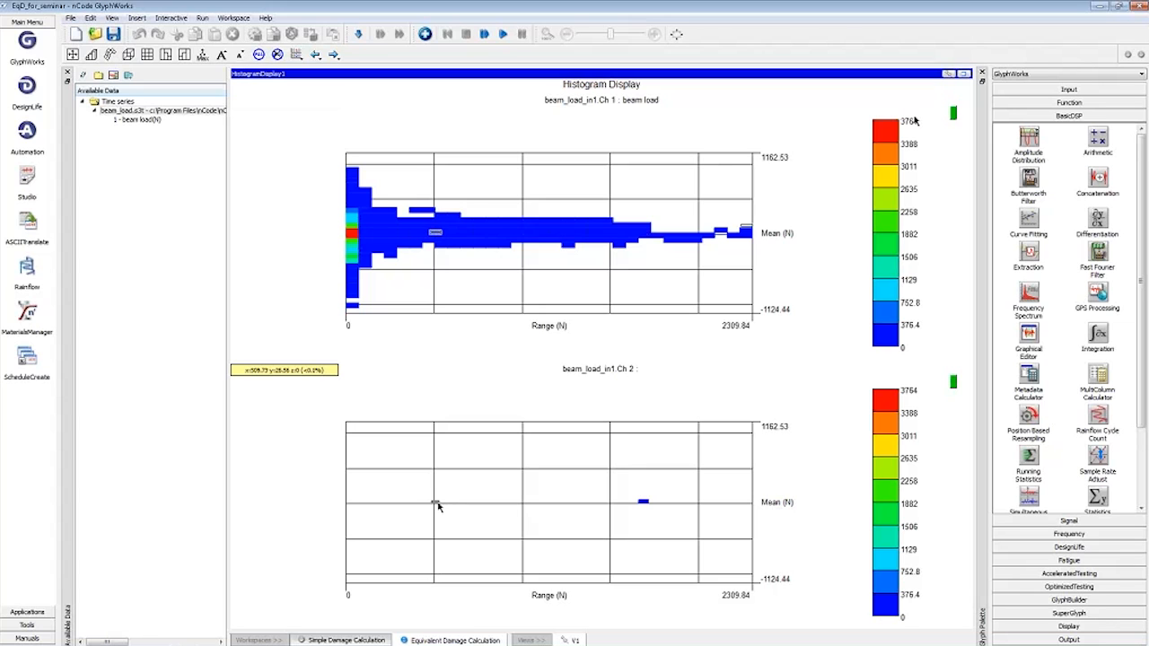
{"action": "left_click", "coordinate": [964, 74]}
{"action": "left_click", "coordinate": [667, 526]}
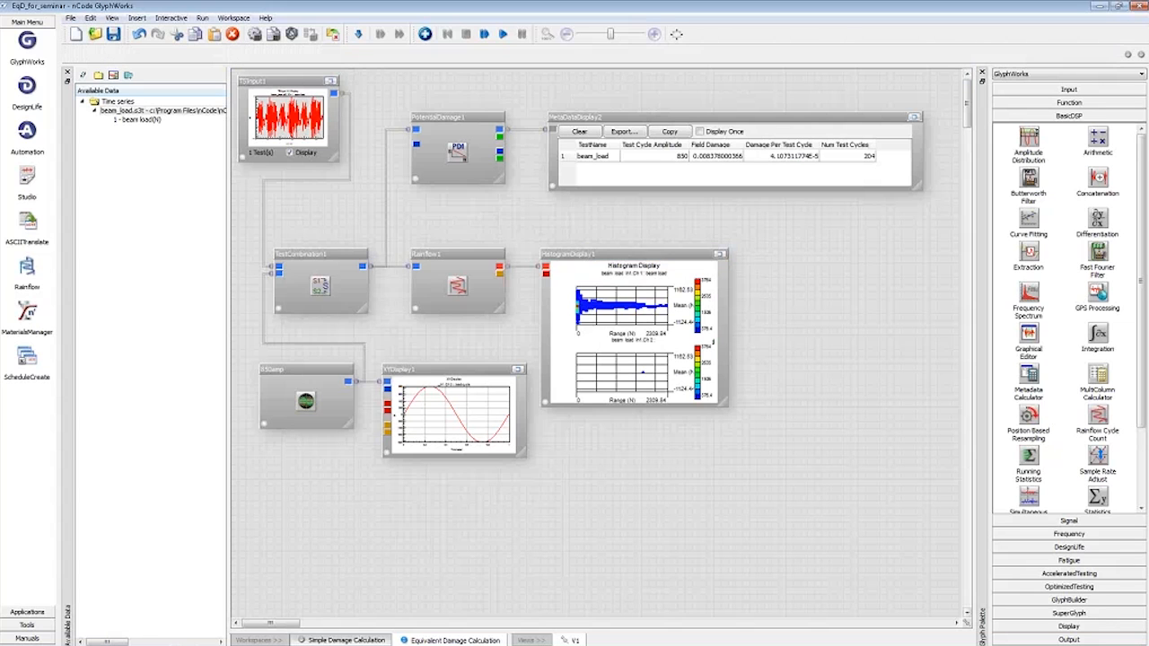
Duplicate the 850amp sine generator glyph and place the copy directly below the original
{"action": "scroll", "coordinate": [808, 488], "scroll_direction": "down", "scroll_amount": 1}
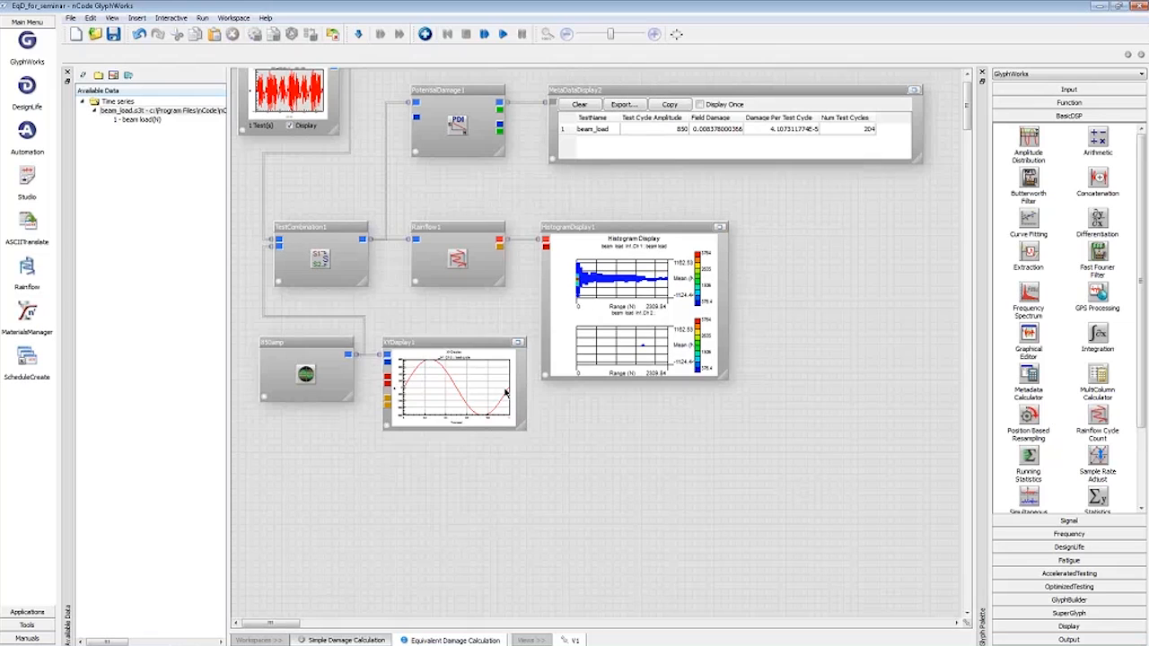
{"action": "left_click", "coordinate": [302, 398]}
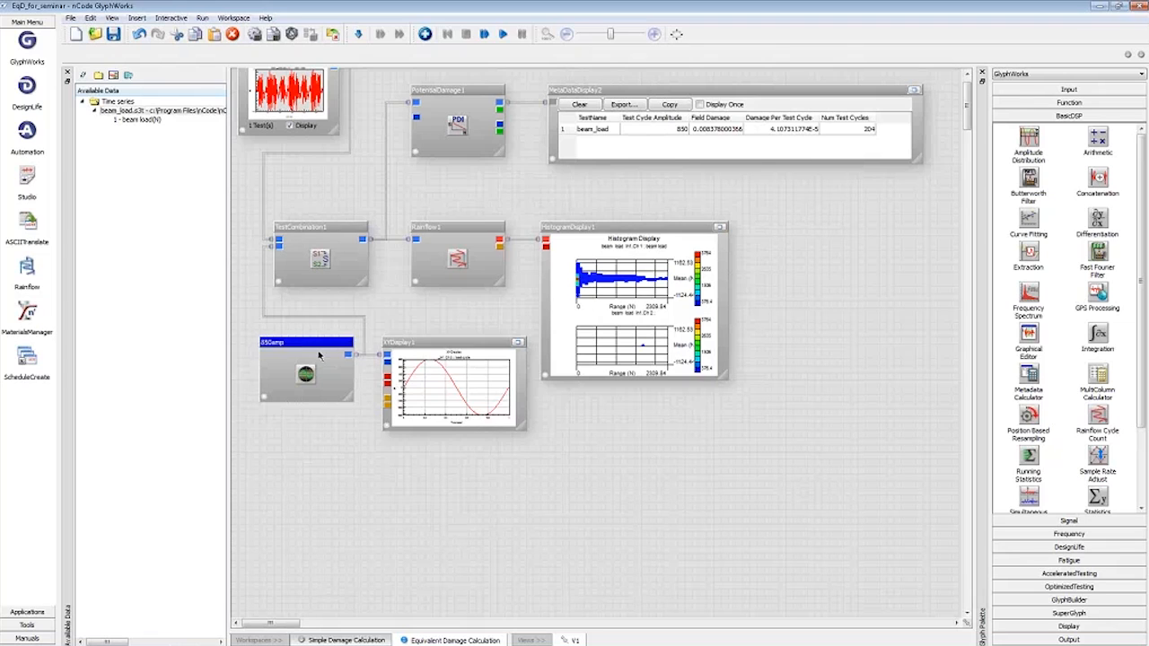
{"action": "left_click", "coordinate": [350, 445]}
{"action": "key", "text": "ctrl+v"}
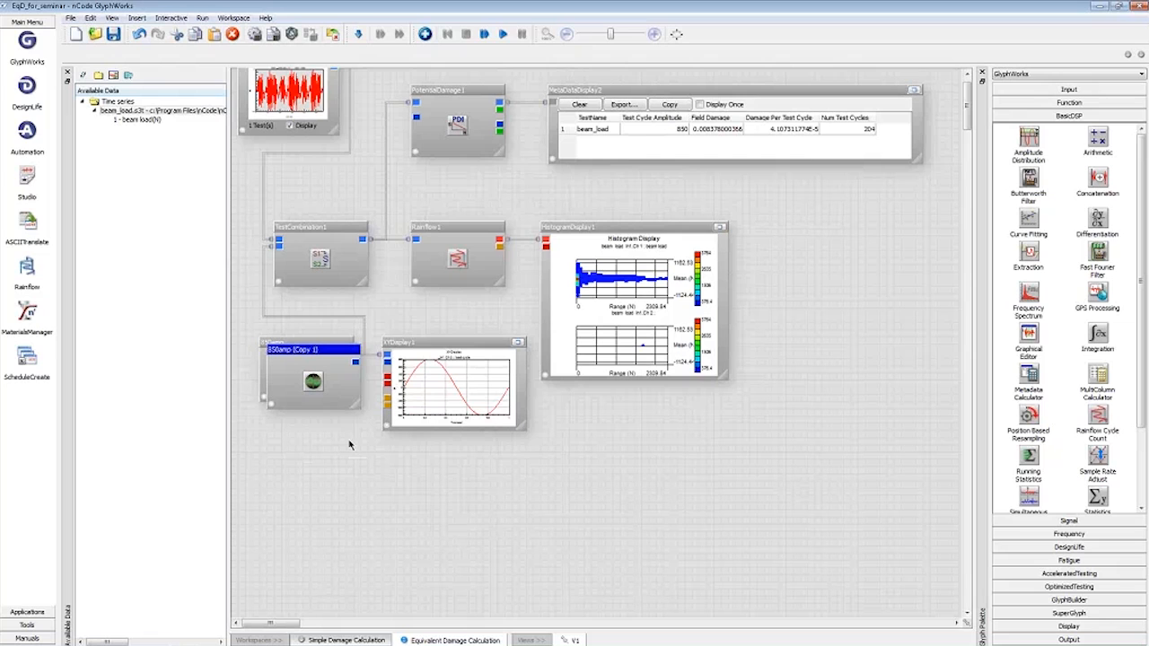
{"action": "left_click_drag", "start_coordinate": [290, 356], "coordinate": [285, 427]}
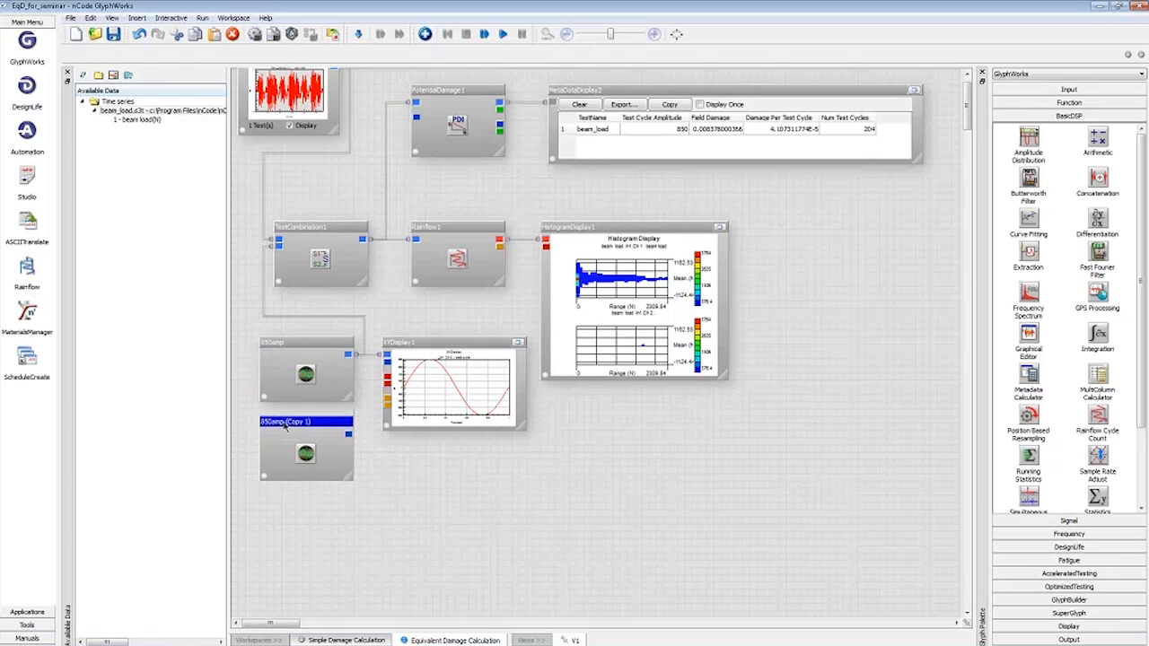
Rename the copied generator glyph as 500amp
{"action": "right_click", "coordinate": [285, 427]}
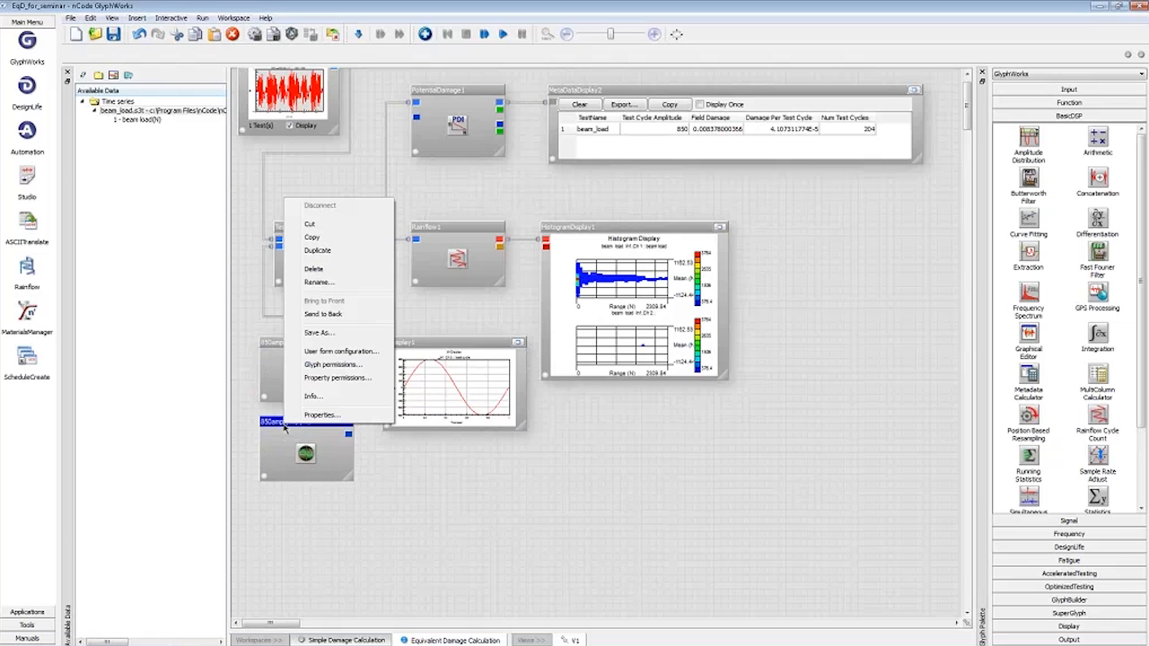
{"action": "left_click", "coordinate": [319, 282]}
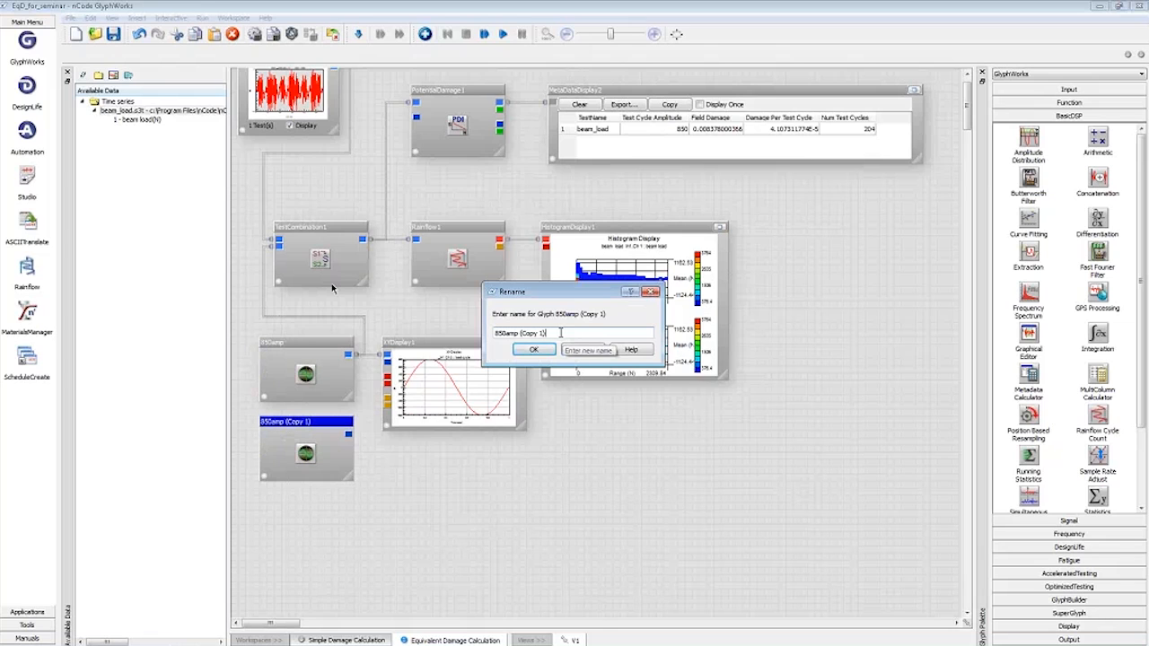
{"action": "key", "text": "BackSpace"}
{"action": "key", "text": "BackSpace"}
{"action": "key", "text": "BackSpace"}
{"action": "key", "text": "BackSpace"}
{"action": "key", "text": "BackSpace"}
{"action": "key", "text": "BackSpace"}
{"action": "key", "text": "BackSpace"}
{"action": "key", "text": "BackSpace"}
{"action": "key", "text": "BackSpace"}
{"action": "left_click_drag", "start_coordinate": [503, 333], "coordinate": [492, 333]}
{"action": "type", "text": "550amp"}
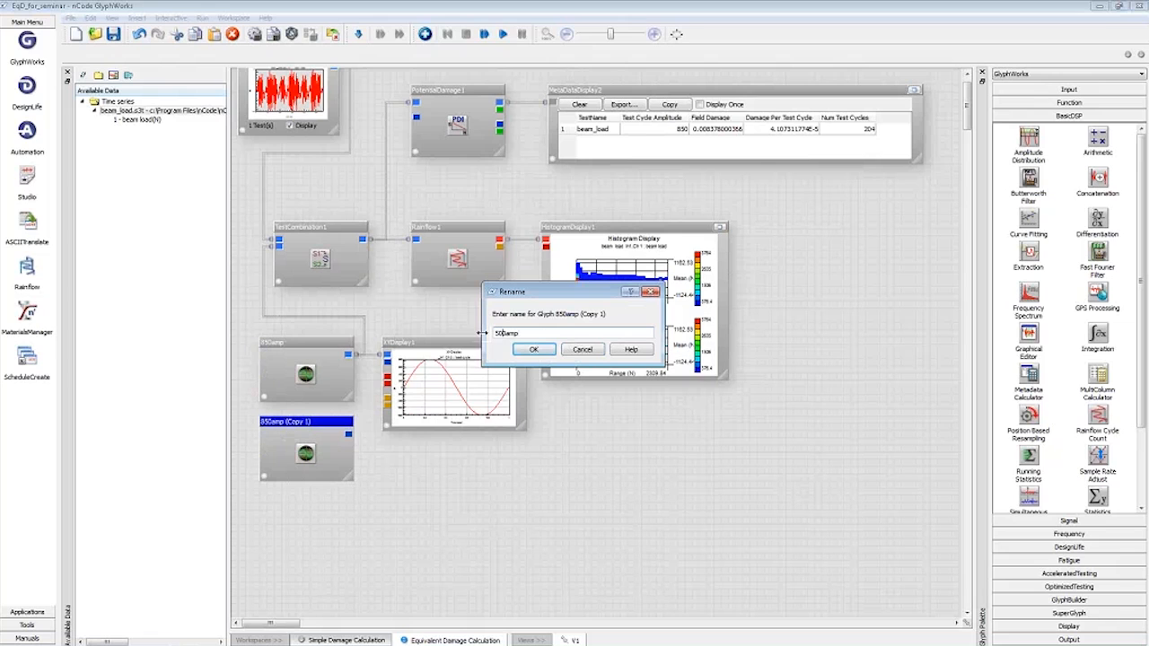
{"action": "left_click", "coordinate": [534, 351]}
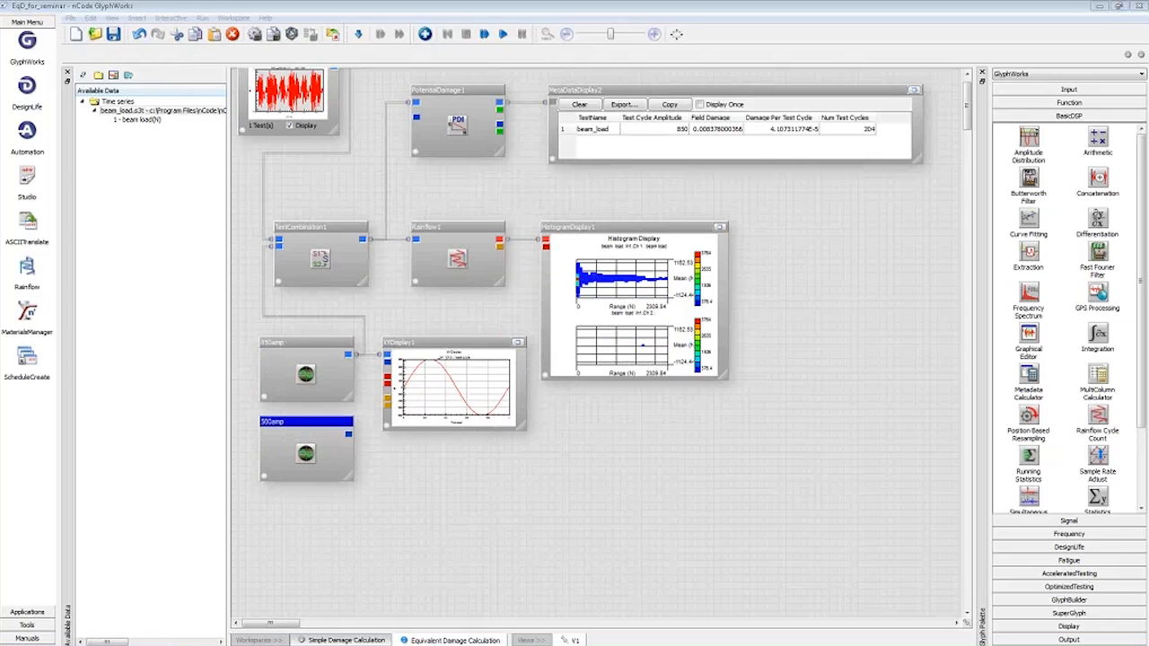
Duplicate the 500amp sine generator glyph, place the copy directly below it and rename it as 250amp
{"action": "left_click_drag", "start_coordinate": [303, 417], "coordinate": [308, 499]}
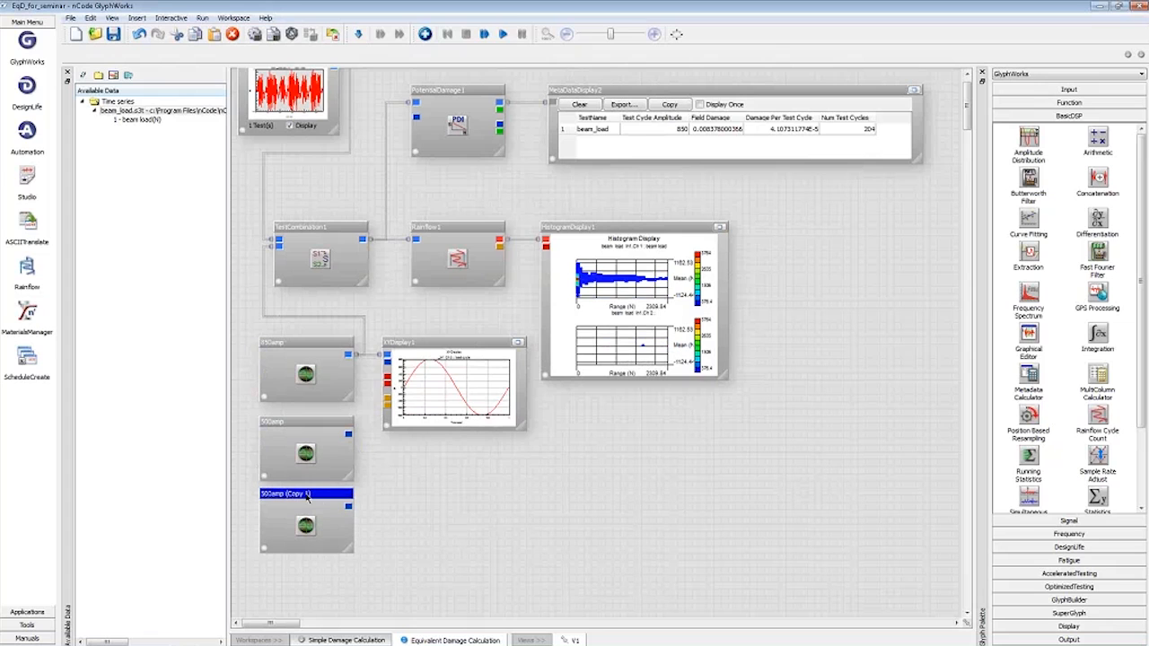
{"action": "right_click", "coordinate": [308, 500]}
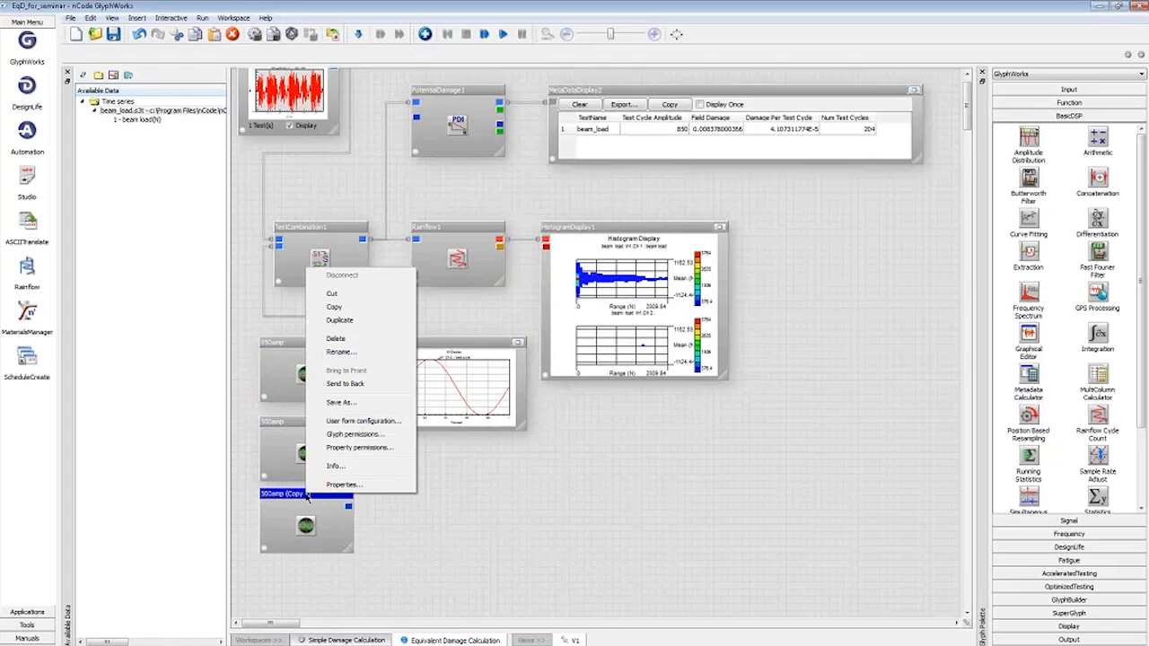
{"action": "left_click", "coordinate": [341, 352]}
{"action": "type", "text": "250"}
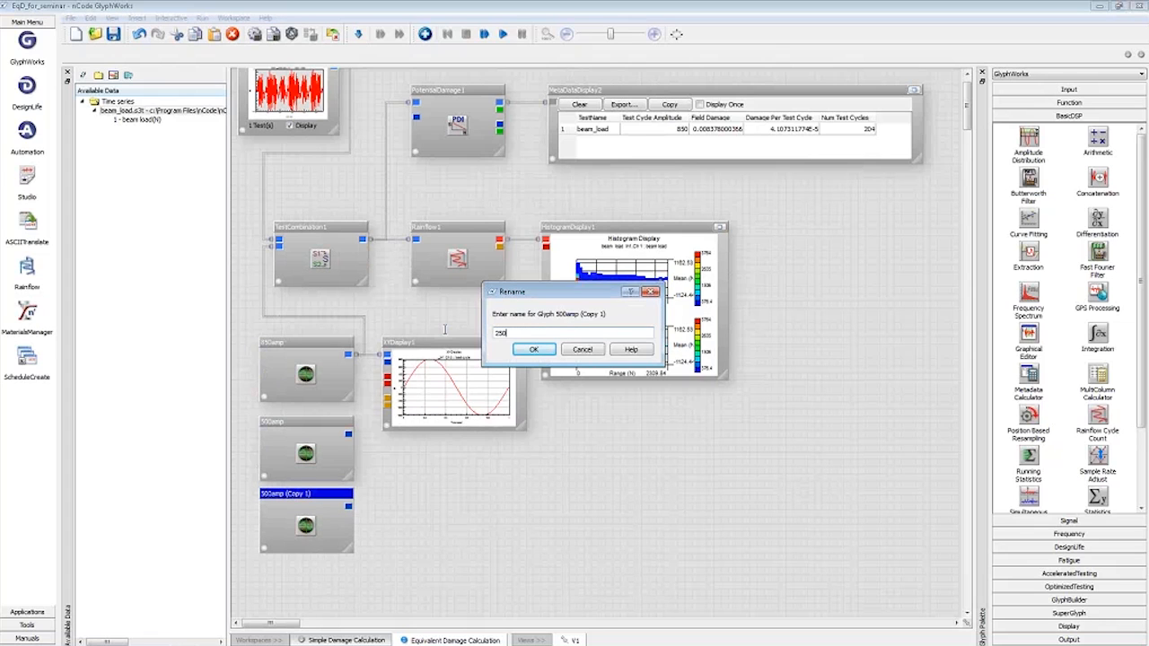
{"action": "key", "text": "Return"}
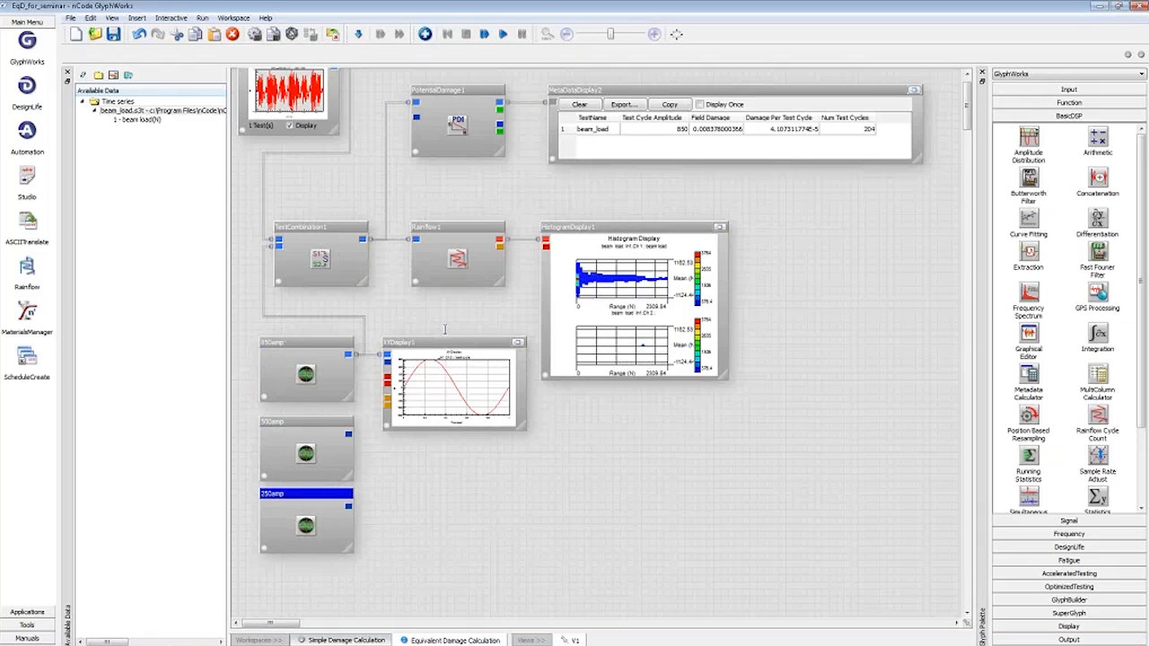
{"action": "left_click", "coordinate": [459, 478]}
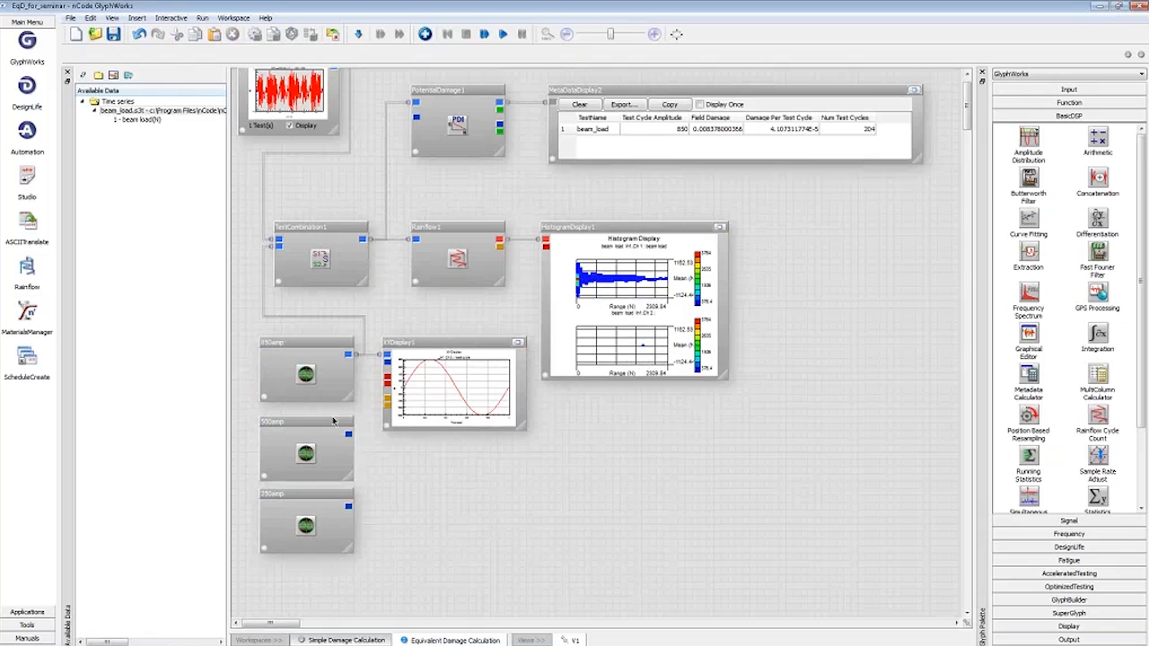
Set the StartAmplitude of the 500amp generator glyph to 500
{"action": "right_click", "coordinate": [327, 424]}
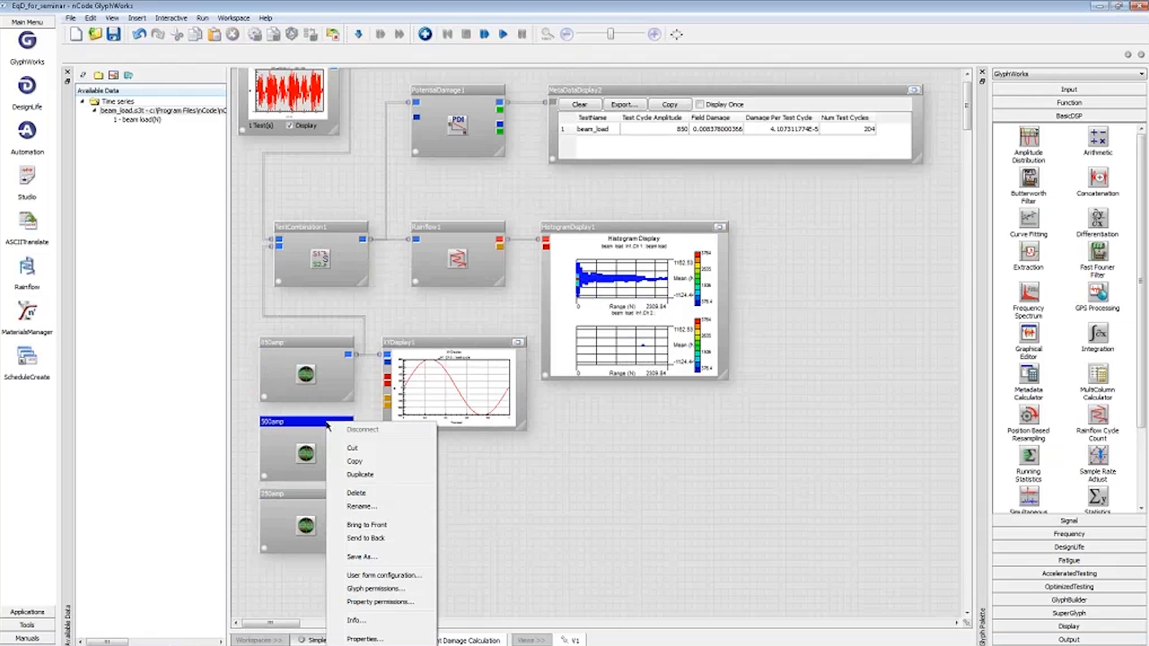
{"action": "left_click", "coordinate": [377, 638]}
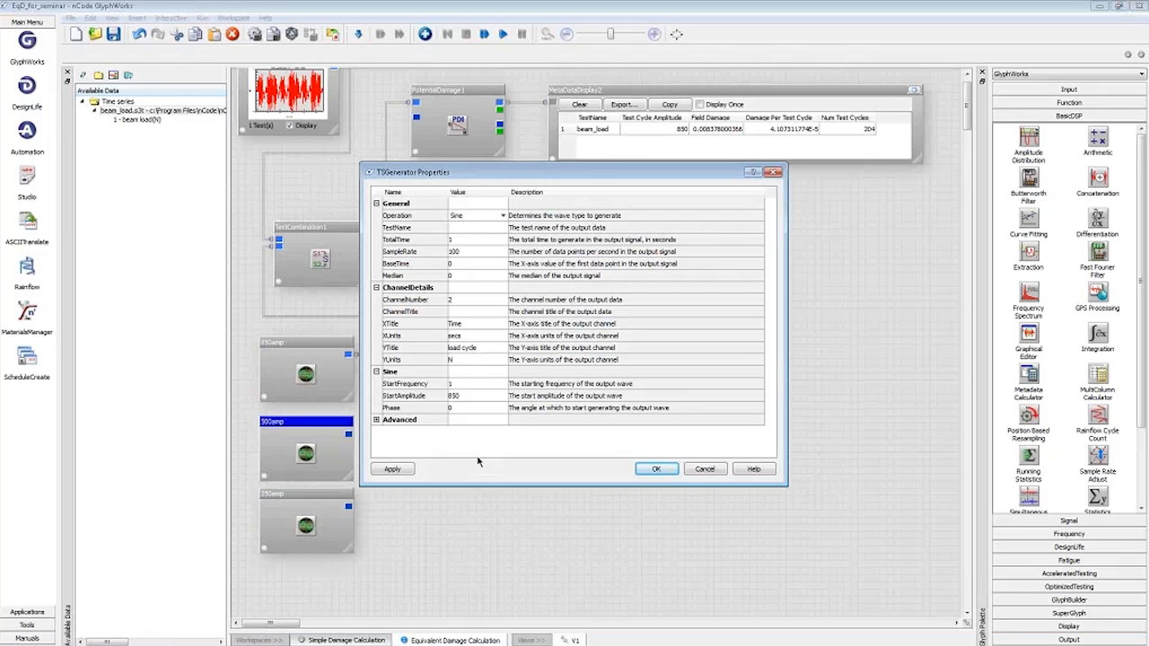
{"action": "left_click", "coordinate": [468, 398]}
{"action": "type", "text": "500"}
{"action": "key", "text": "Return"}
{"action": "key", "text": "Return"}
Set the StartAmplitude of the 250amp generator glyph to 250
{"action": "right_click", "coordinate": [303, 496]}
{"action": "left_click", "coordinate": [325, 485]}
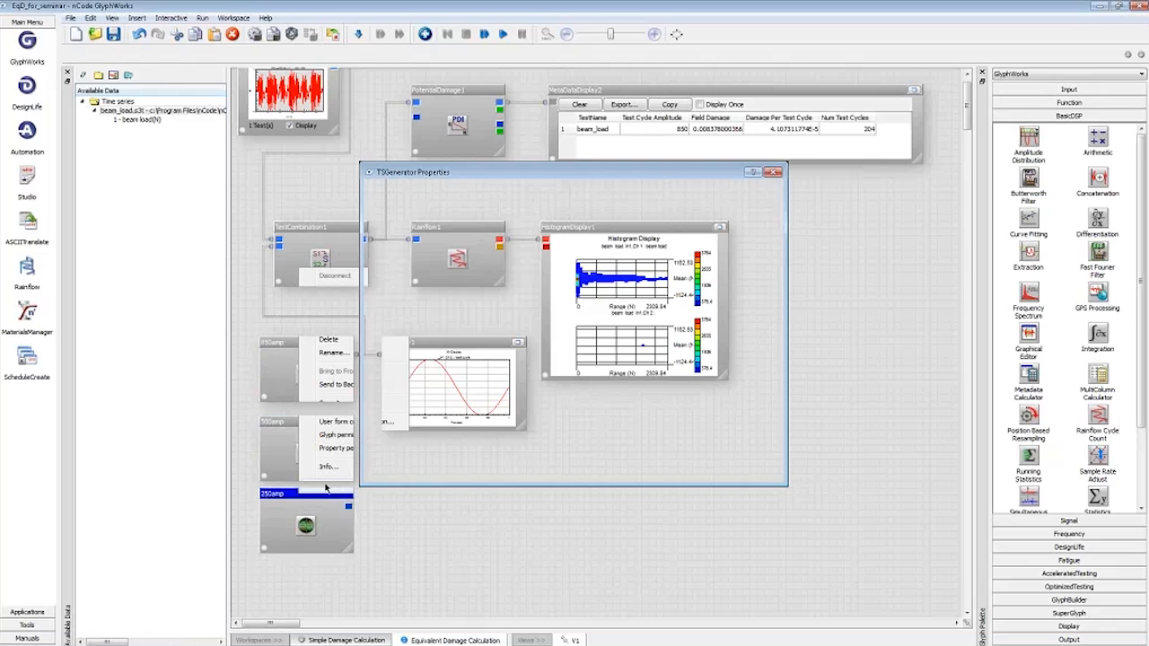
{"action": "left_click", "coordinate": [476, 398]}
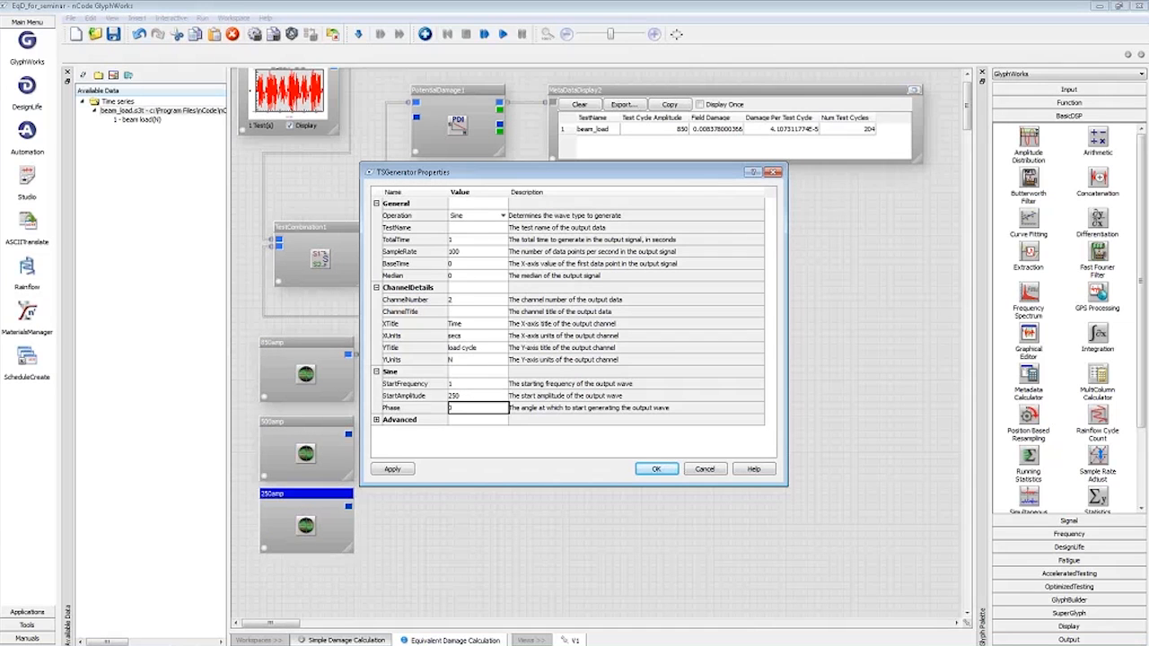
{"action": "left_click", "coordinate": [656, 470]}
{"action": "left_click", "coordinate": [749, 521]}
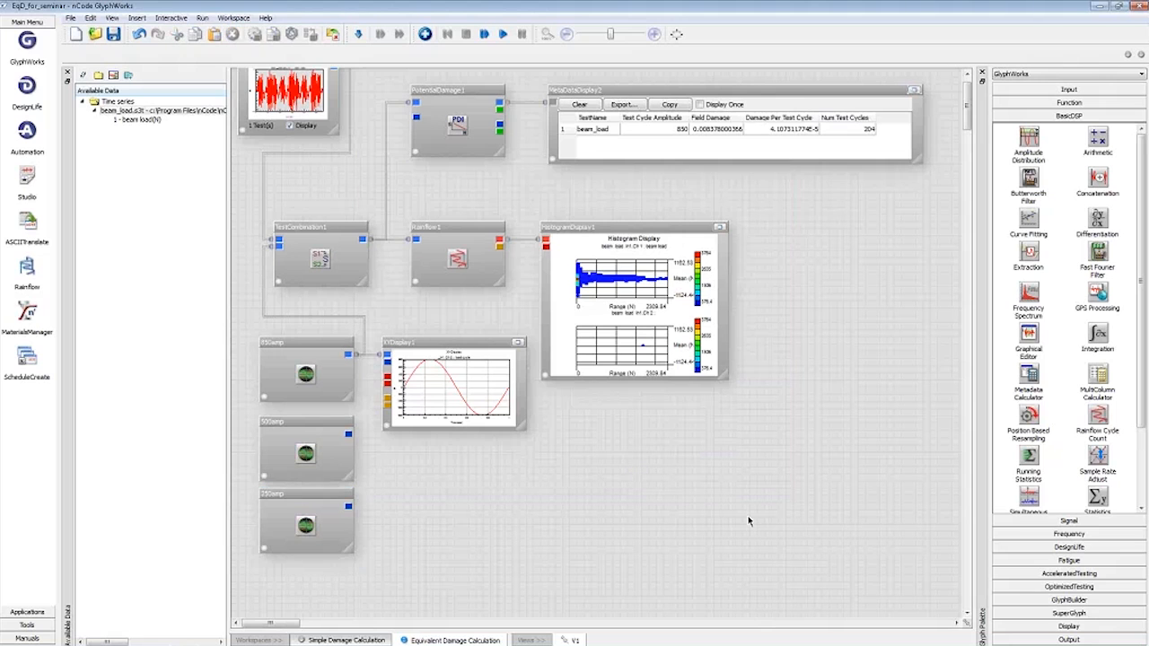
Move XYDisplay1 below HistogramDisplay1 and disconnect the 850amp generator from both TestCombination1 and XYDisplay1
{"action": "left_click", "coordinate": [414, 348]}
{"action": "left_click_drag", "start_coordinate": [415, 349], "coordinate": [717, 399]}
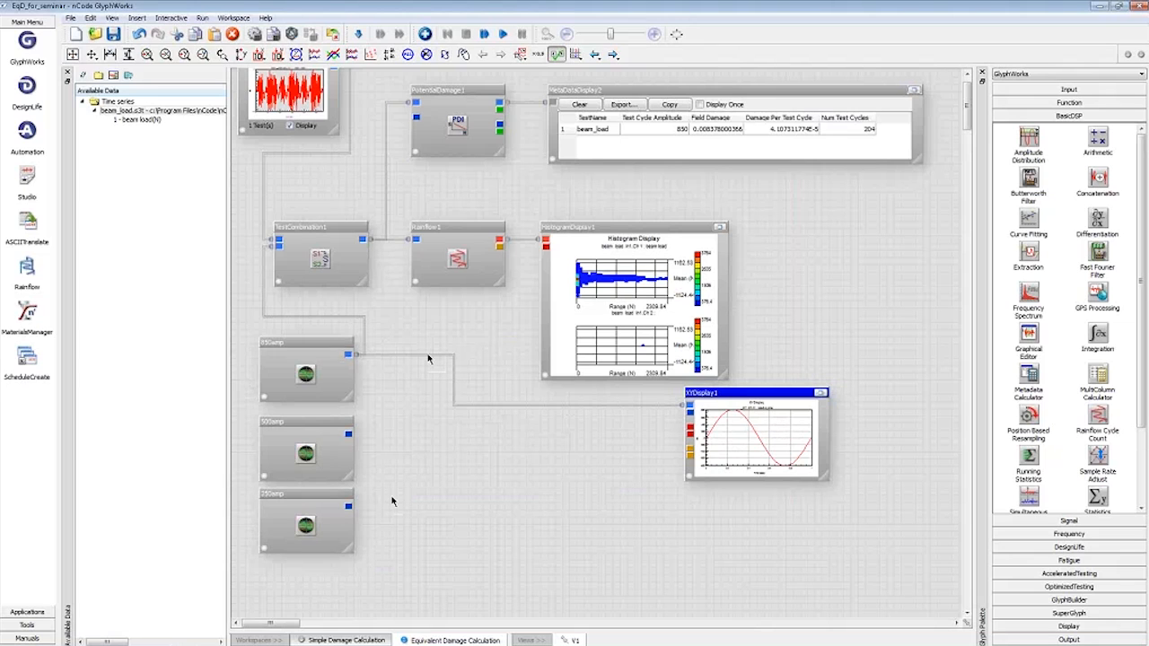
{"action": "right_click", "coordinate": [334, 316]}
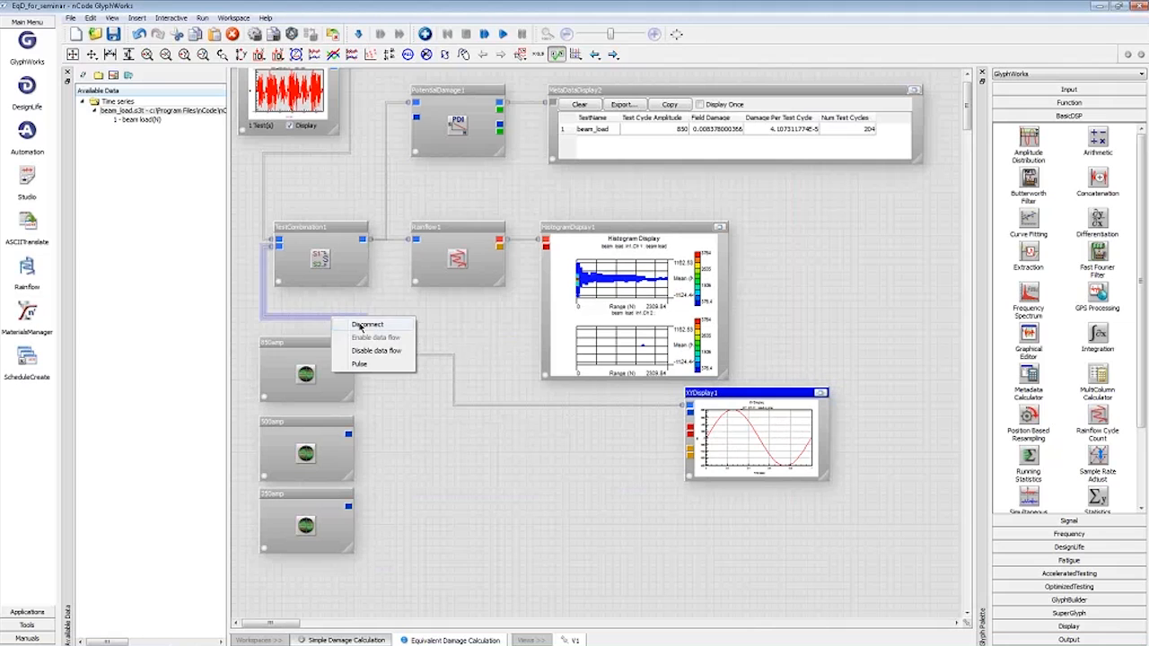
{"action": "left_click", "coordinate": [367, 324]}
{"action": "right_click", "coordinate": [409, 355]}
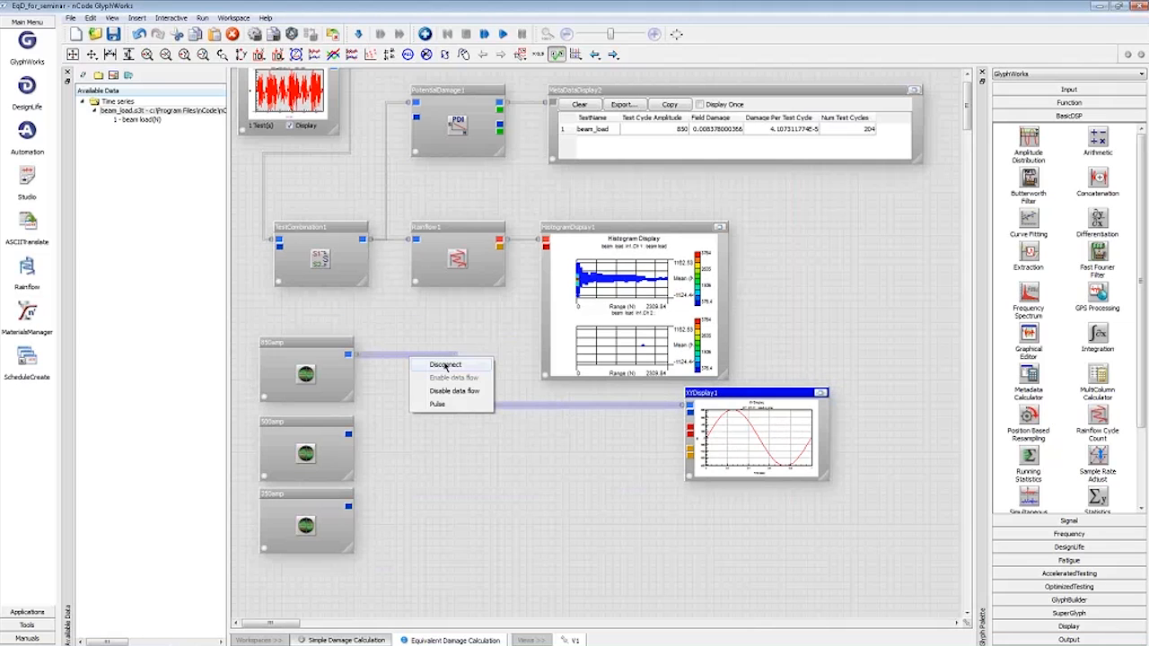
{"action": "left_click", "coordinate": [443, 360]}
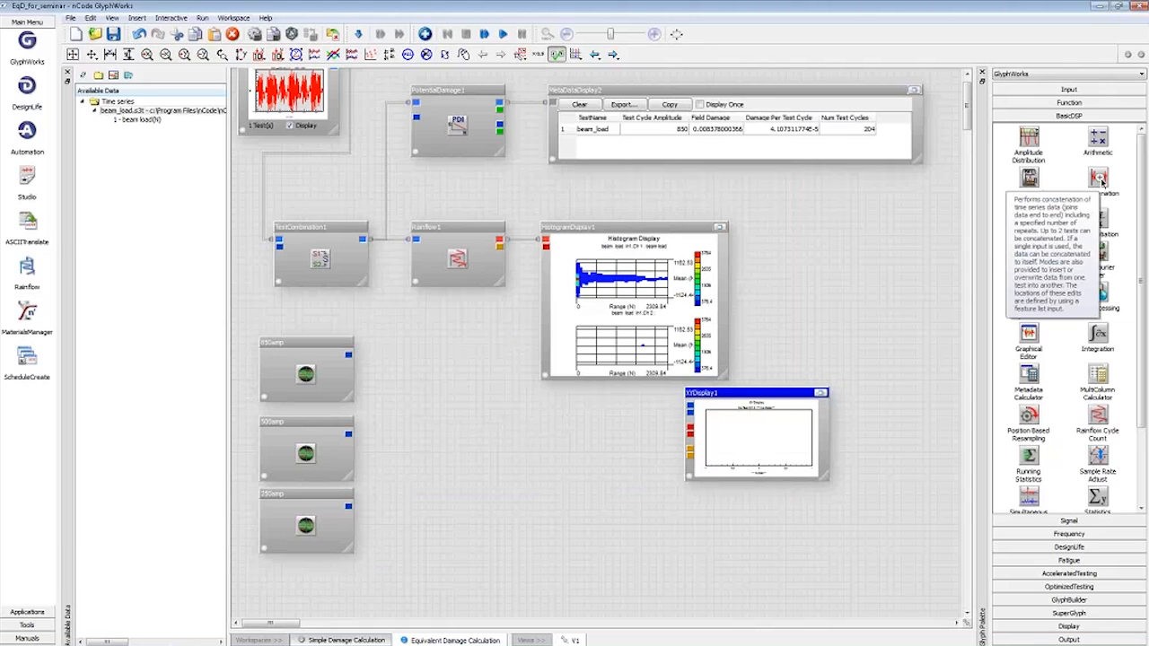
Add a Concatenation glyph beside the generators and connect the 850amp output to its first input and the 500amp output to its second
{"action": "left_click", "coordinate": [1101, 180]}
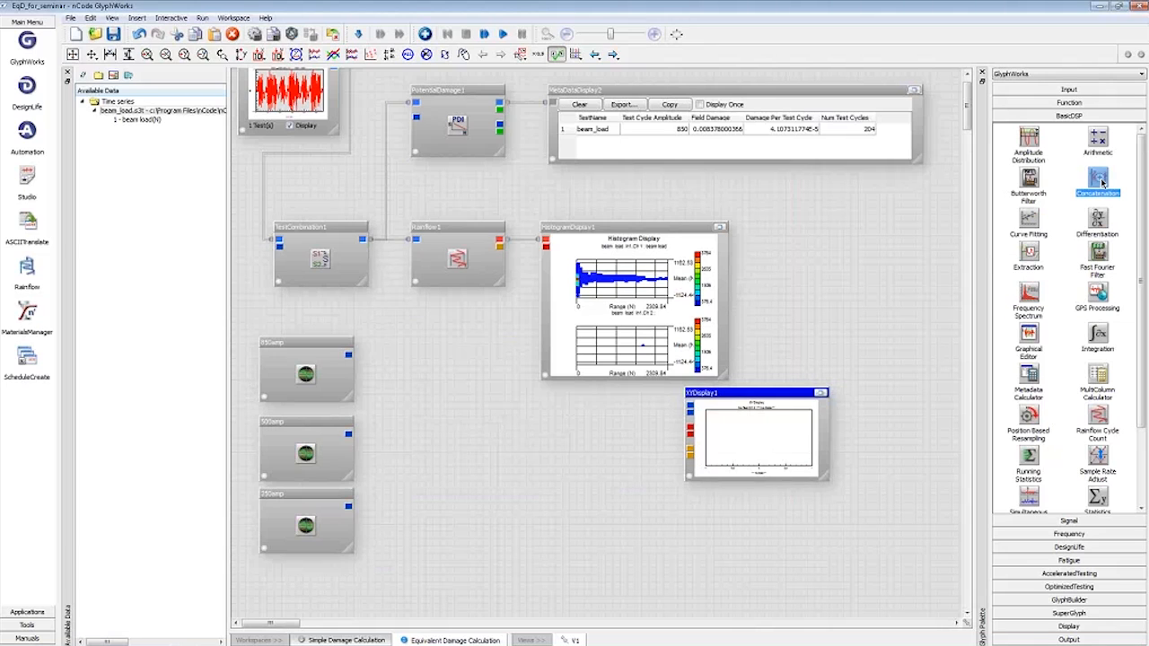
{"action": "left_click_drag", "start_coordinate": [1099, 180], "coordinate": [395, 373]}
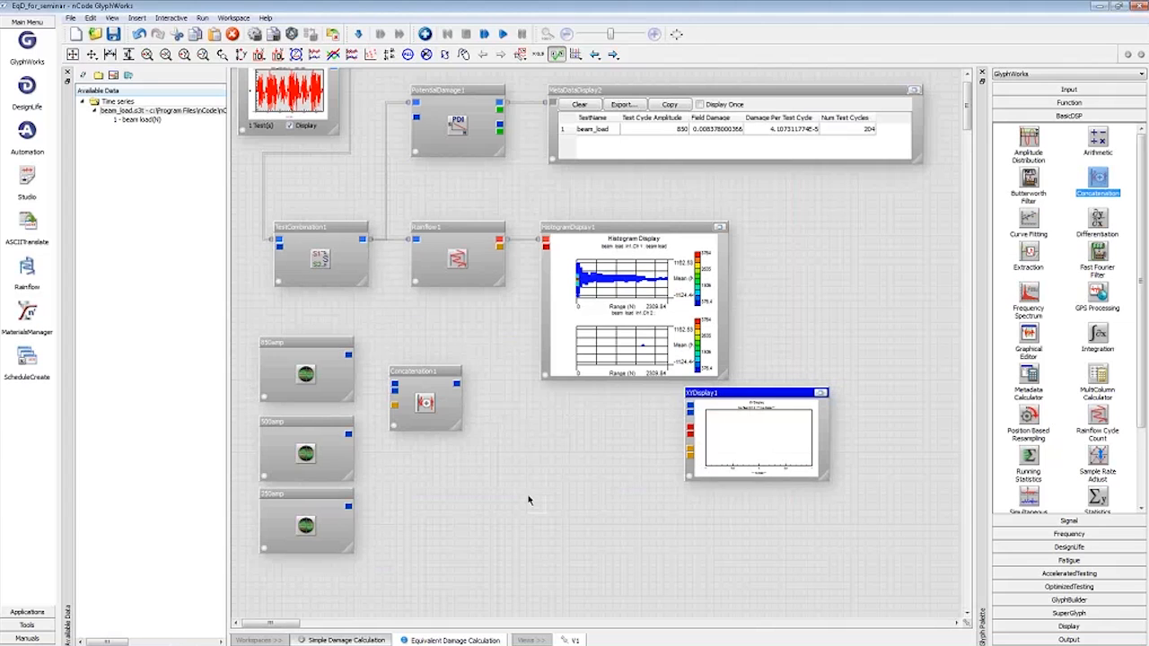
{"action": "left_click_drag", "start_coordinate": [348, 355], "coordinate": [394, 386]}
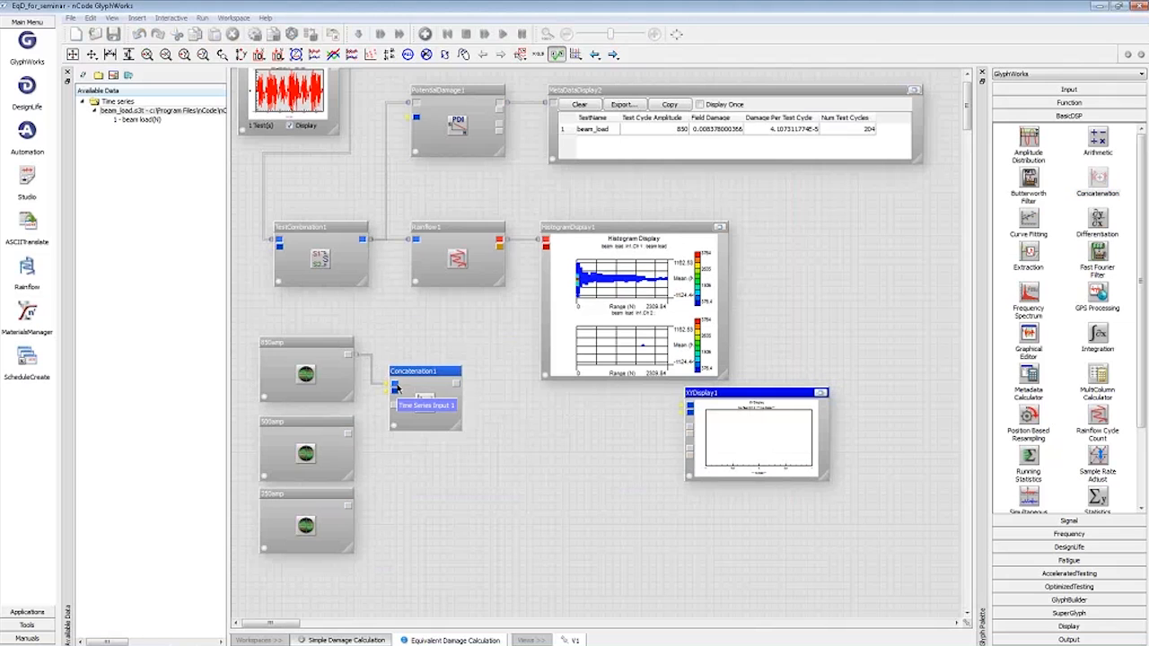
{"action": "left_click", "coordinate": [405, 470]}
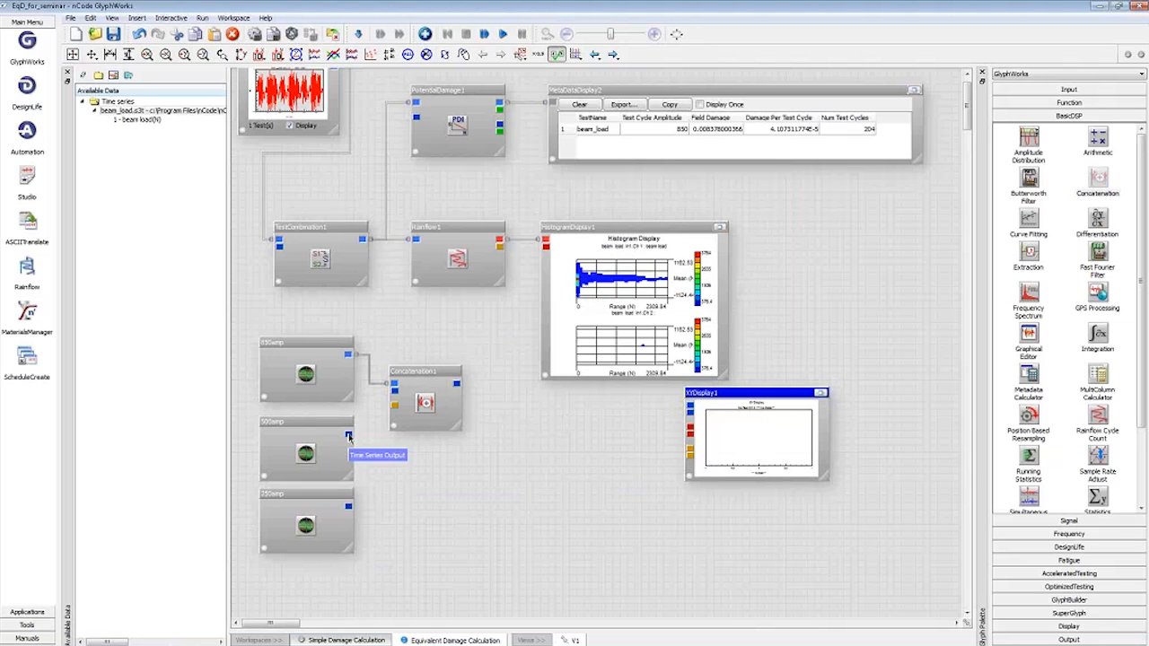
{"action": "left_click_drag", "start_coordinate": [348, 438], "coordinate": [394, 393]}
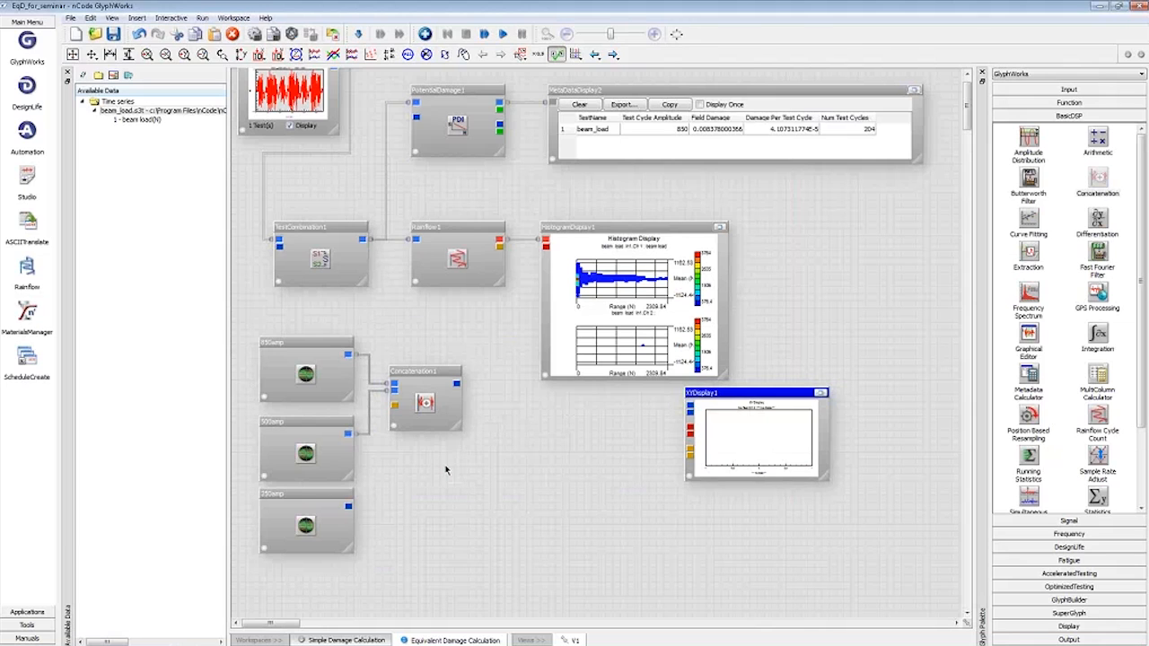
Set RepeatCount2 of the Concatenation1 glyph to 3
{"action": "right_click", "coordinate": [412, 373]}
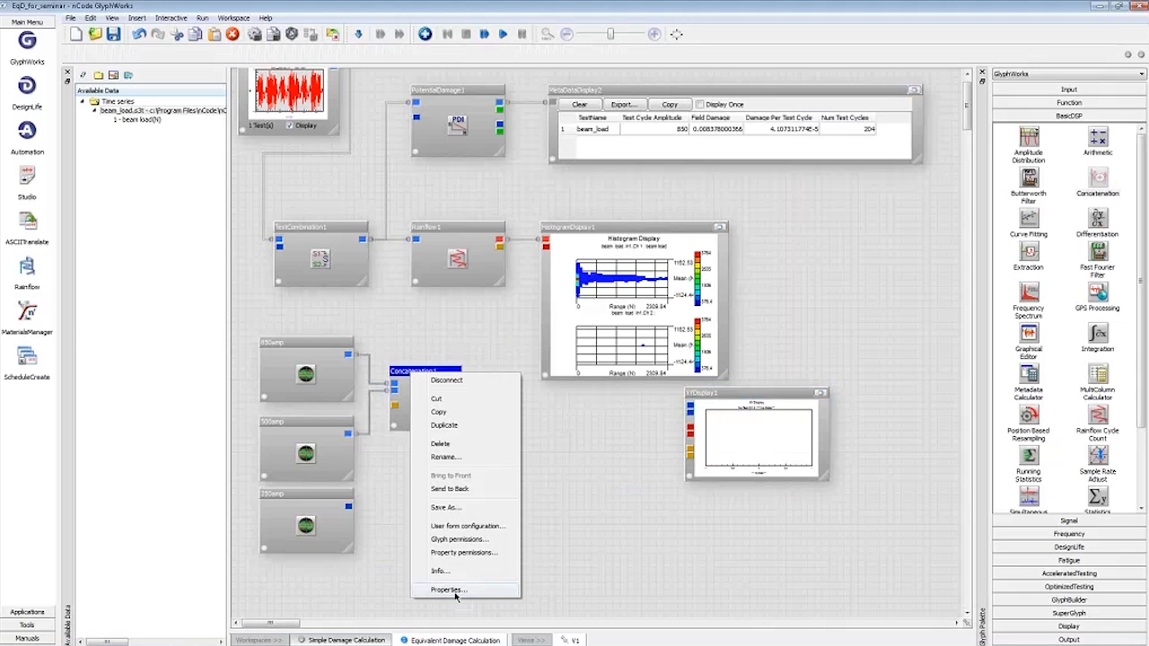
{"action": "left_click", "coordinate": [455, 596]}
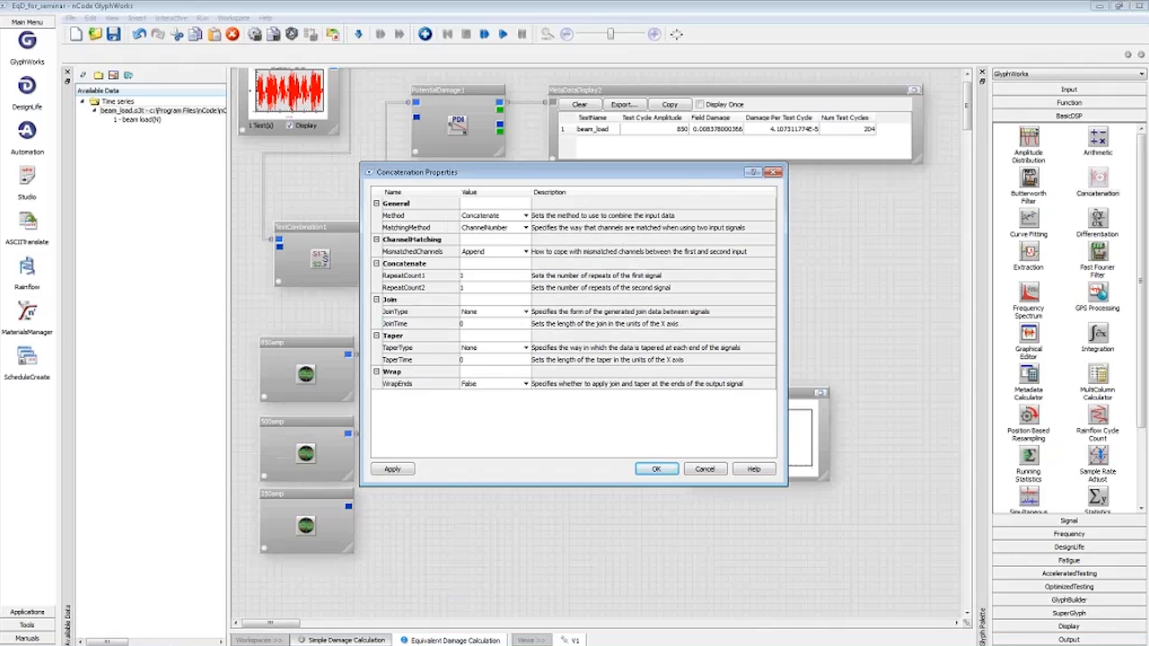
{"action": "left_click", "coordinate": [475, 287]}
{"action": "type", "text": "3"}
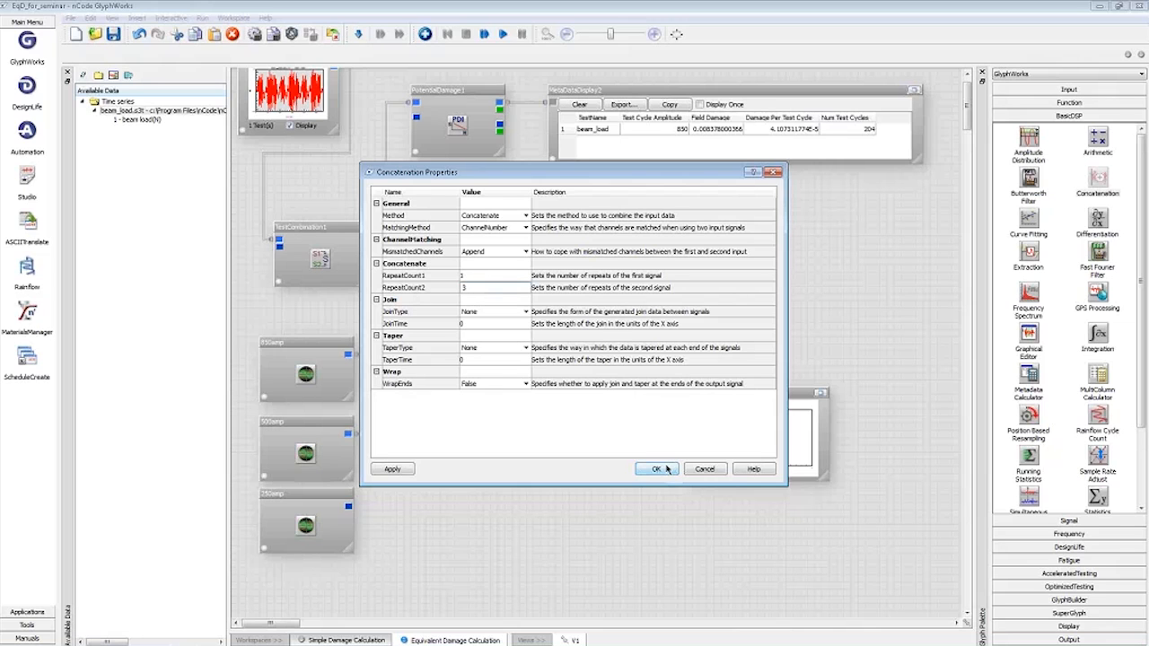
{"action": "left_click", "coordinate": [657, 469]}
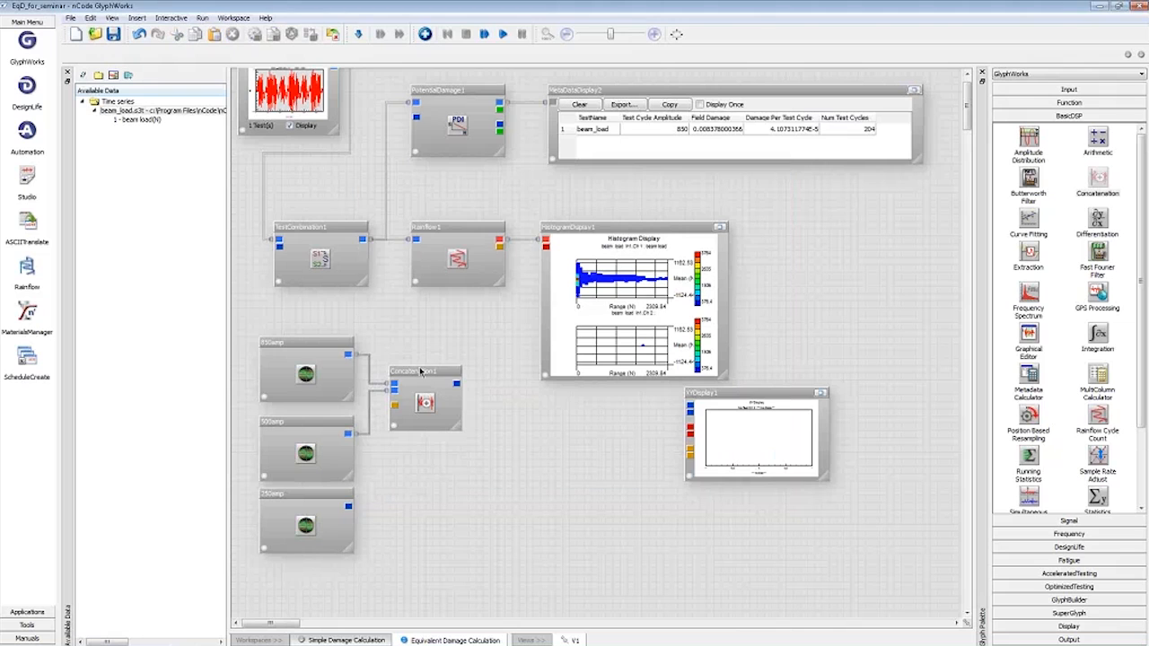
Duplicate Concatenation1 and connect the original's output to the copy's first input and the 250amp output to its second
{"action": "left_click", "coordinate": [421, 372]}
{"action": "left_click_drag", "start_coordinate": [421, 372], "coordinate": [497, 456]}
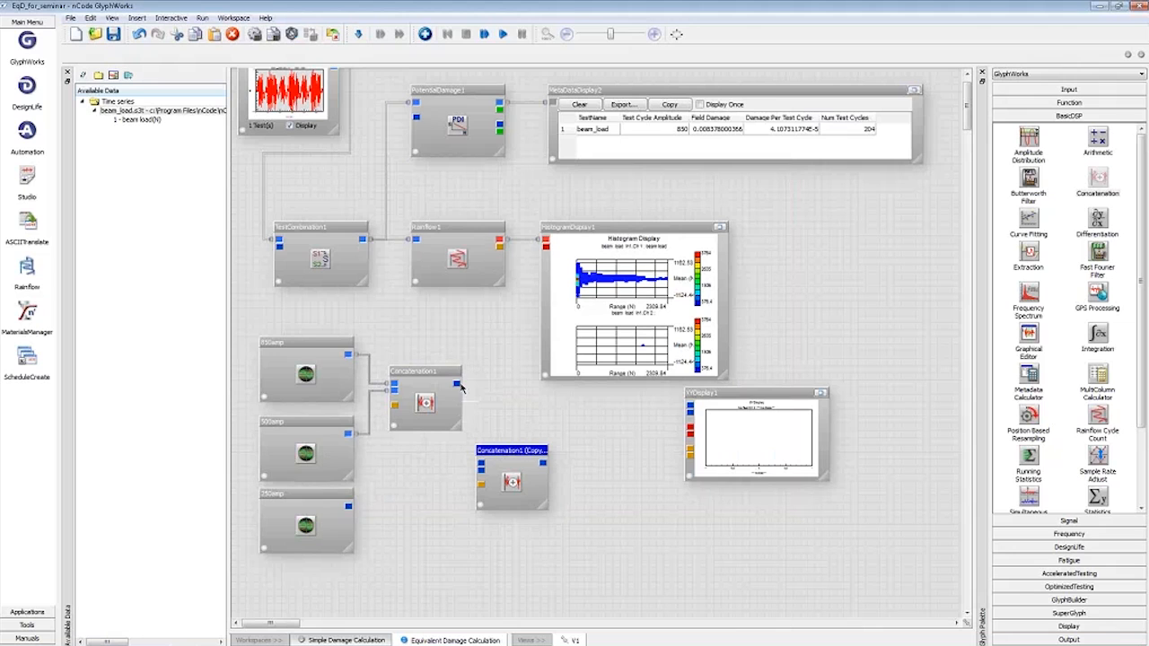
{"action": "left_click_drag", "start_coordinate": [460, 386], "coordinate": [481, 464]}
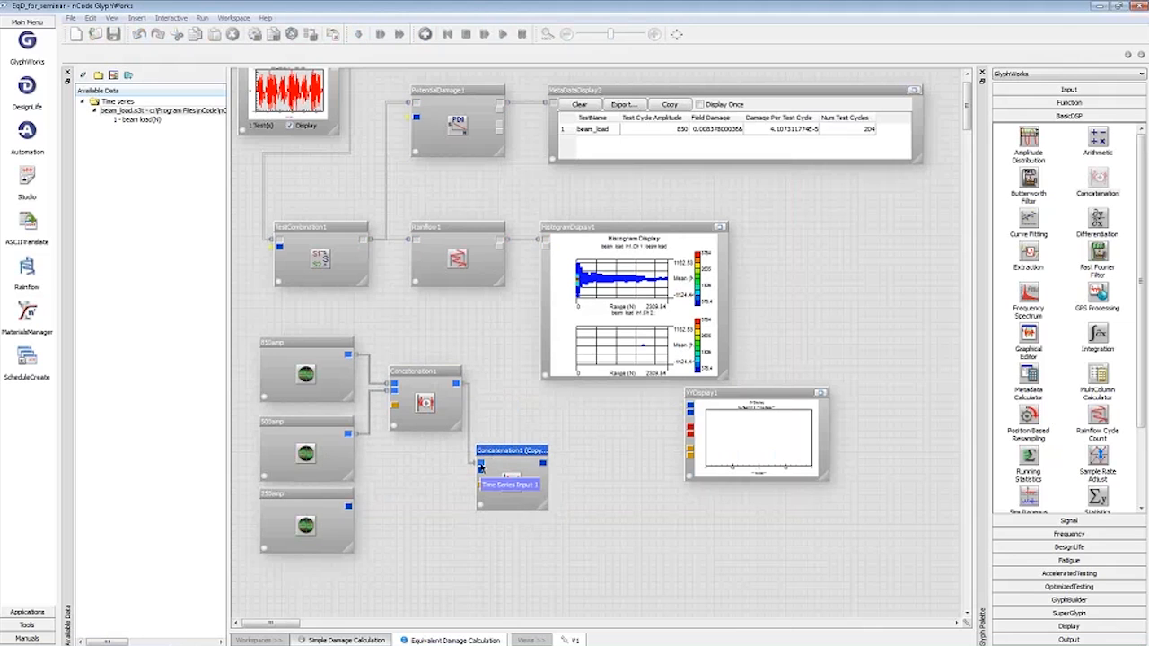
{"action": "left_click_drag", "start_coordinate": [348, 507], "coordinate": [481, 471]}
Set RepeatCount2 of the copied Concatenation glyph to 5
{"action": "double_click", "coordinate": [500, 453]}
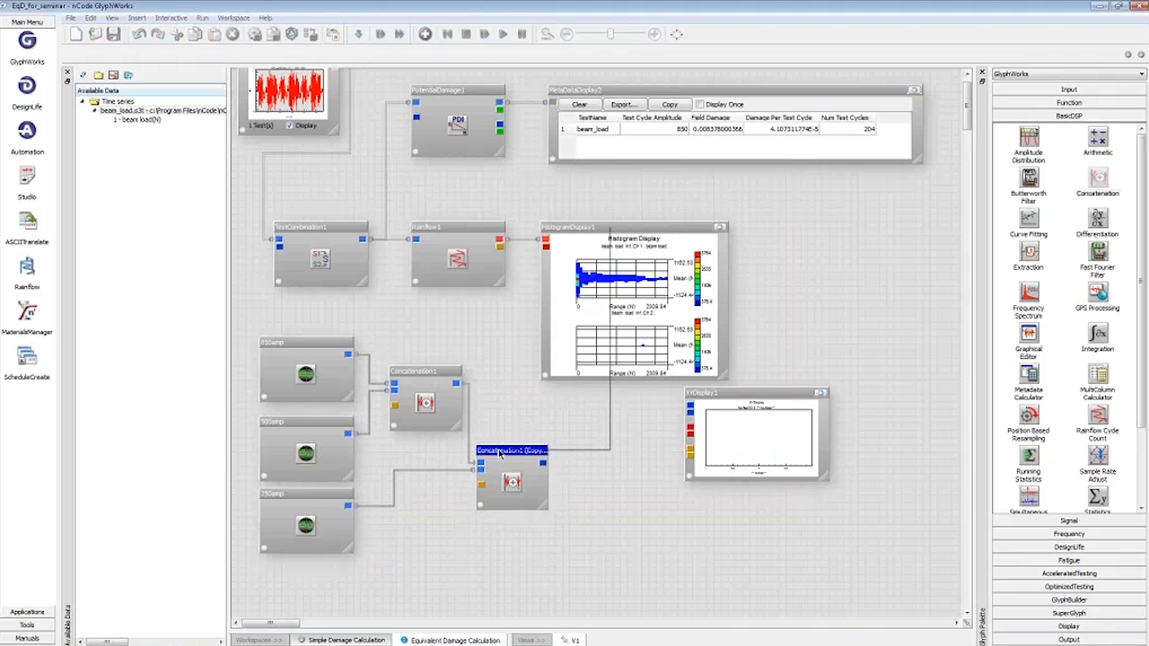
{"action": "right_click", "coordinate": [500, 452]}
{"action": "left_click", "coordinate": [528, 446]}
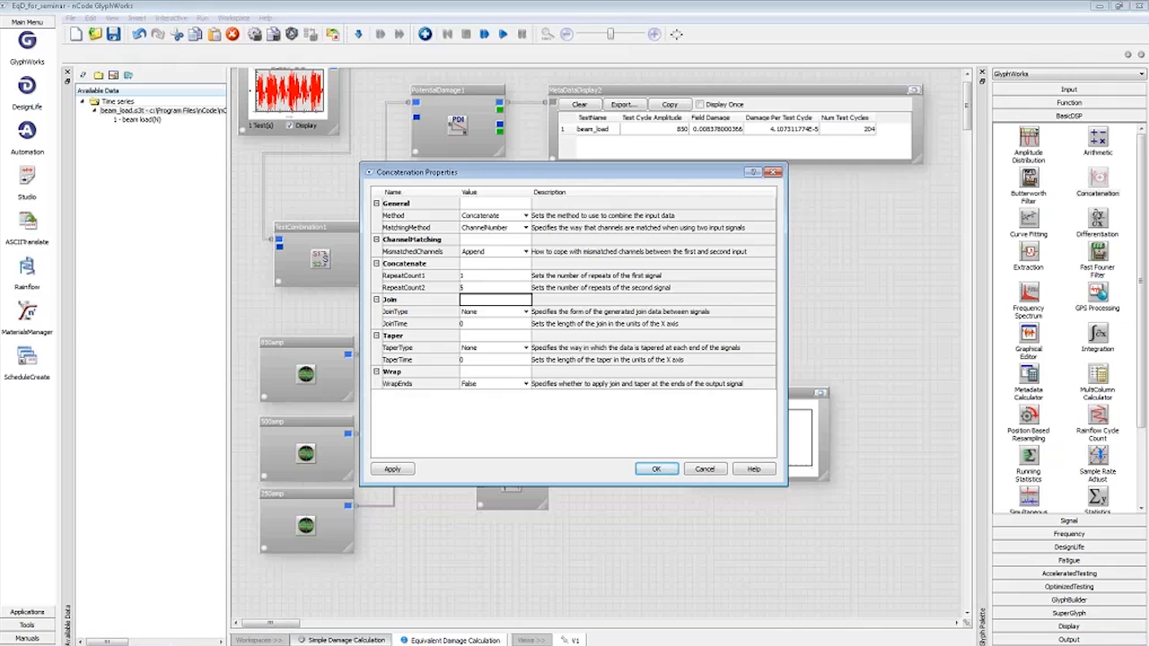
{"action": "left_click", "coordinate": [648, 472]}
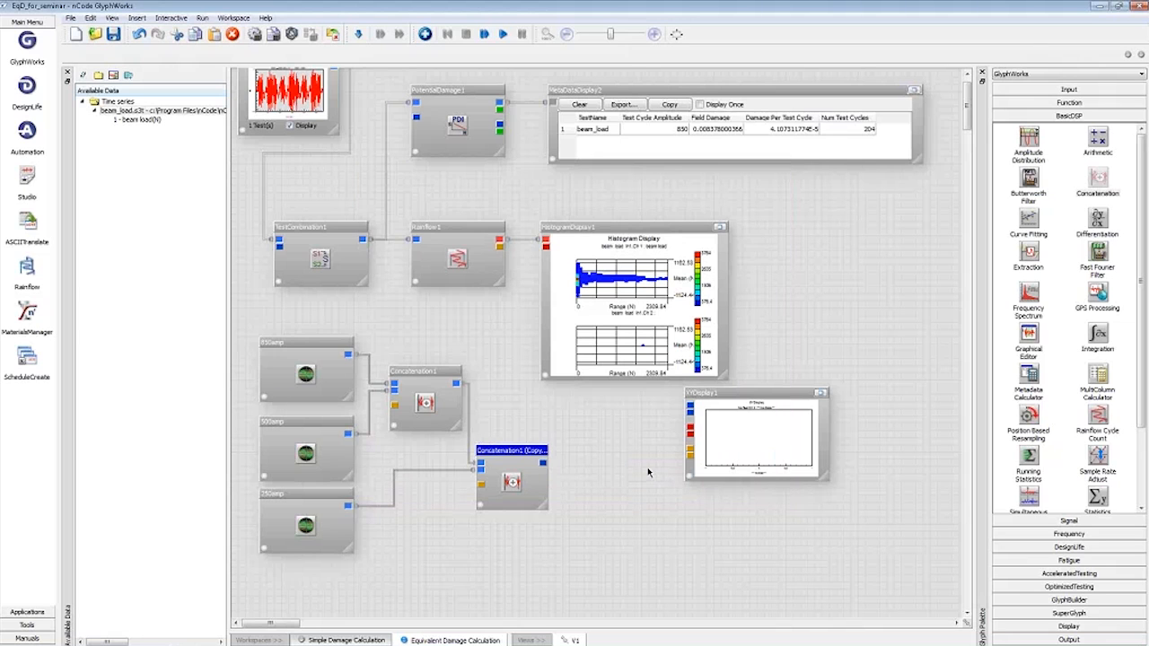
Connect the copied Concatenation glyph's output to XYDisplay1 and to the second input of TestCombination1, and run the flow
{"action": "left_click_drag", "start_coordinate": [543, 463], "coordinate": [691, 406]}
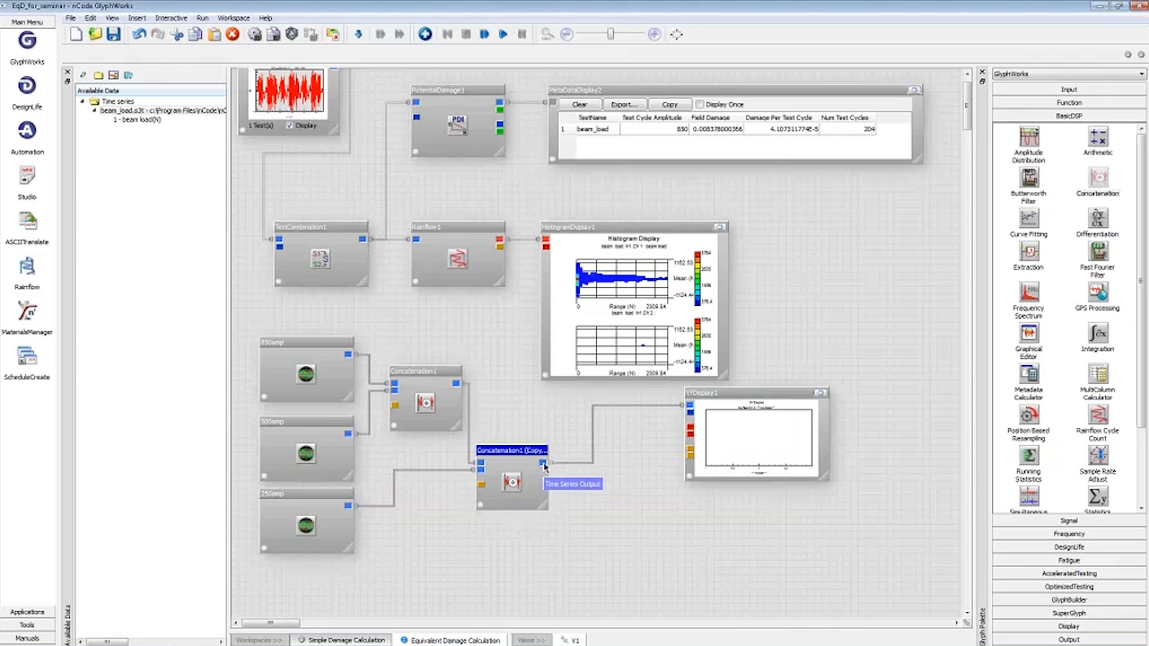
{"action": "left_click_drag", "start_coordinate": [543, 464], "coordinate": [273, 280]}
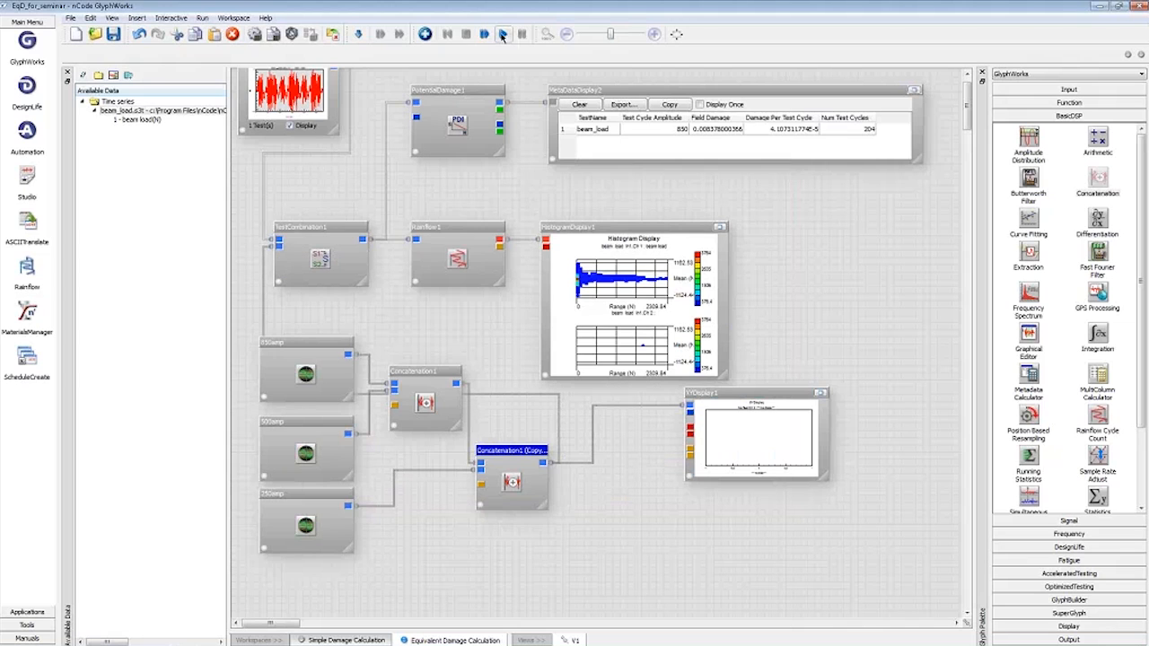
{"action": "left_click", "coordinate": [503, 34]}
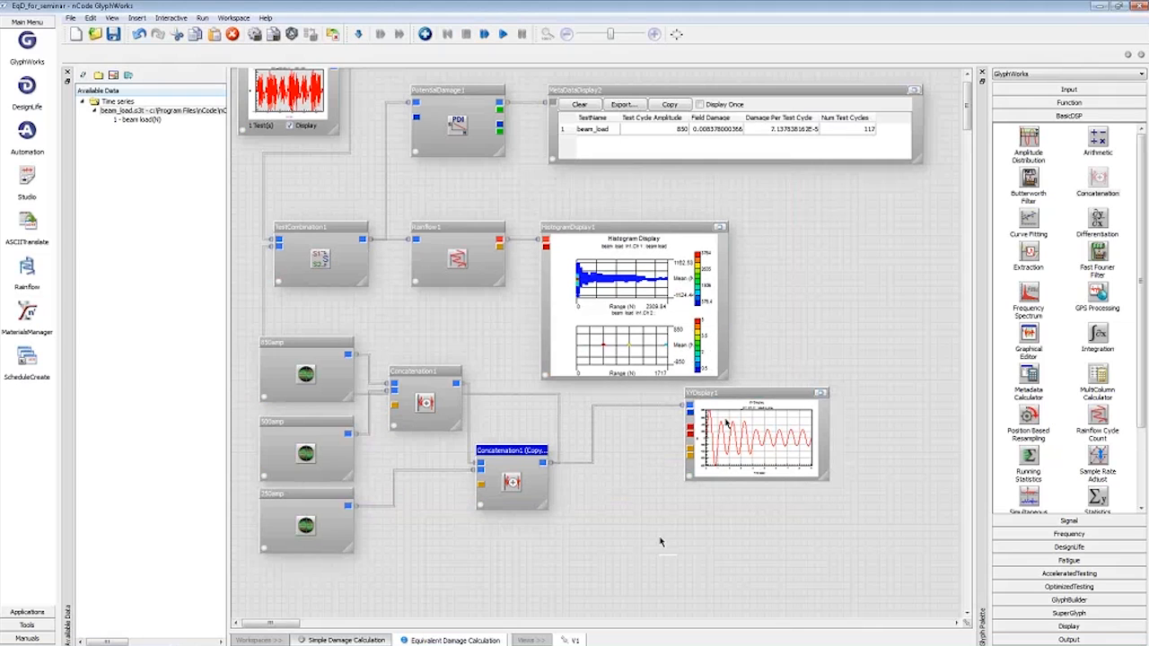
Examine the concatenated block load cycle enlarged in XYDisplay1
{"action": "left_click", "coordinate": [820, 393]}
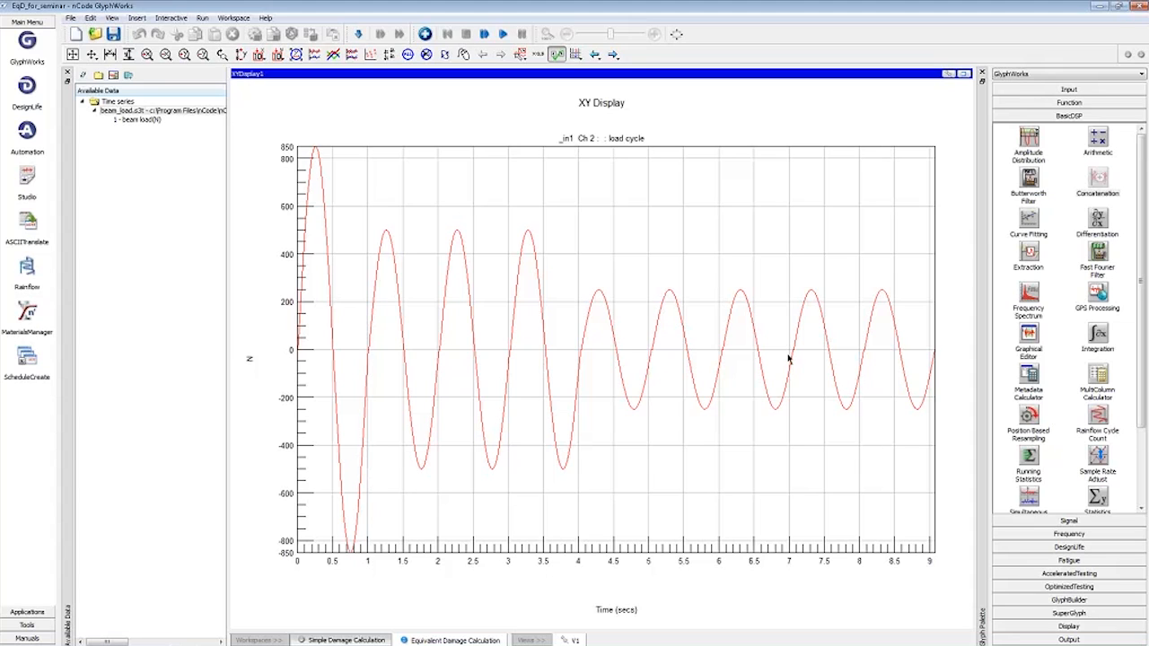
{"action": "mouse_move", "coordinate": [900, 350]}
{"action": "left_click", "coordinate": [963, 73]}
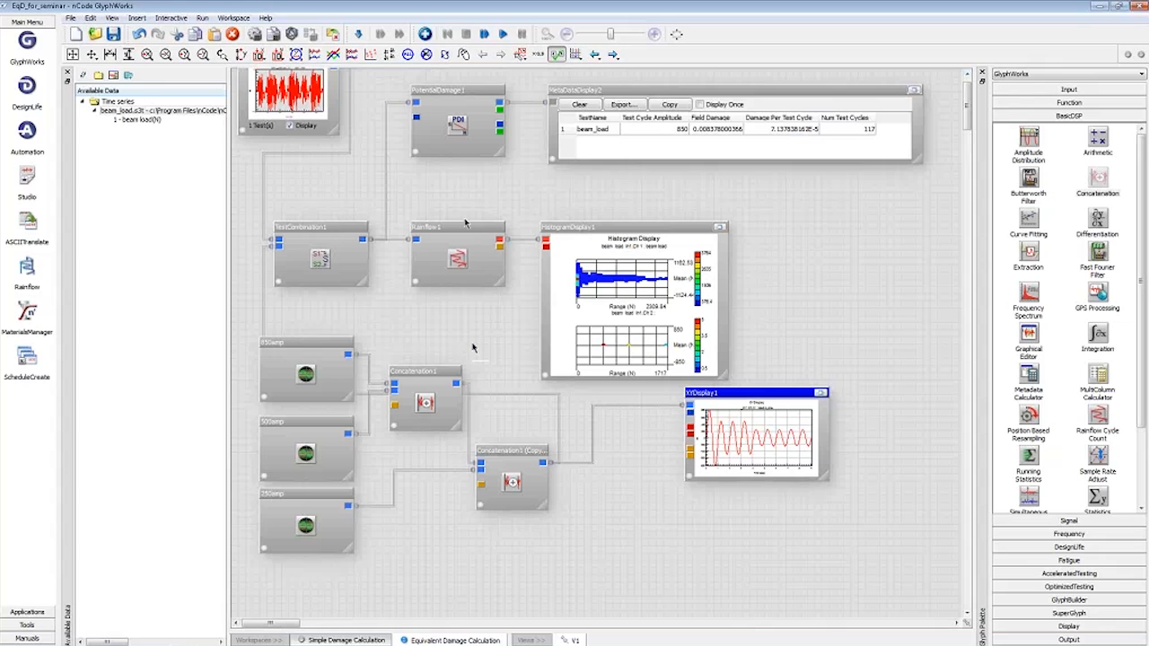
Apply common scales to the enlarged rainflow histograms in HistogramDisplay1 and compare the block cycle with the beam load
{"action": "left_click", "coordinate": [720, 228]}
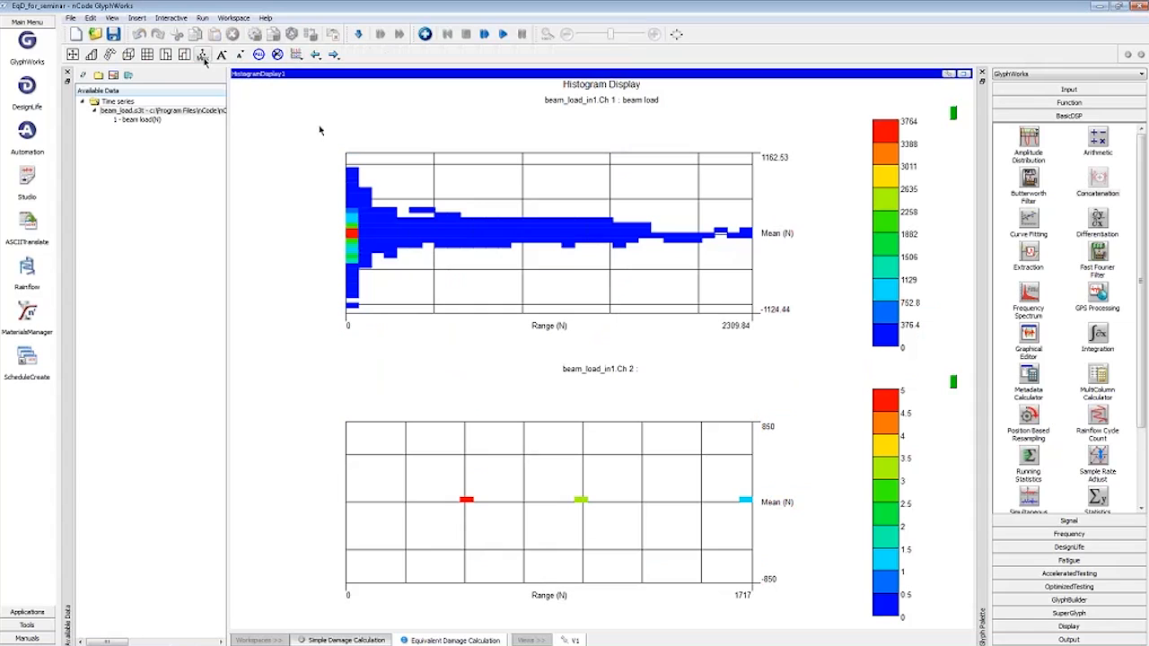
{"action": "left_click", "coordinate": [202, 56]}
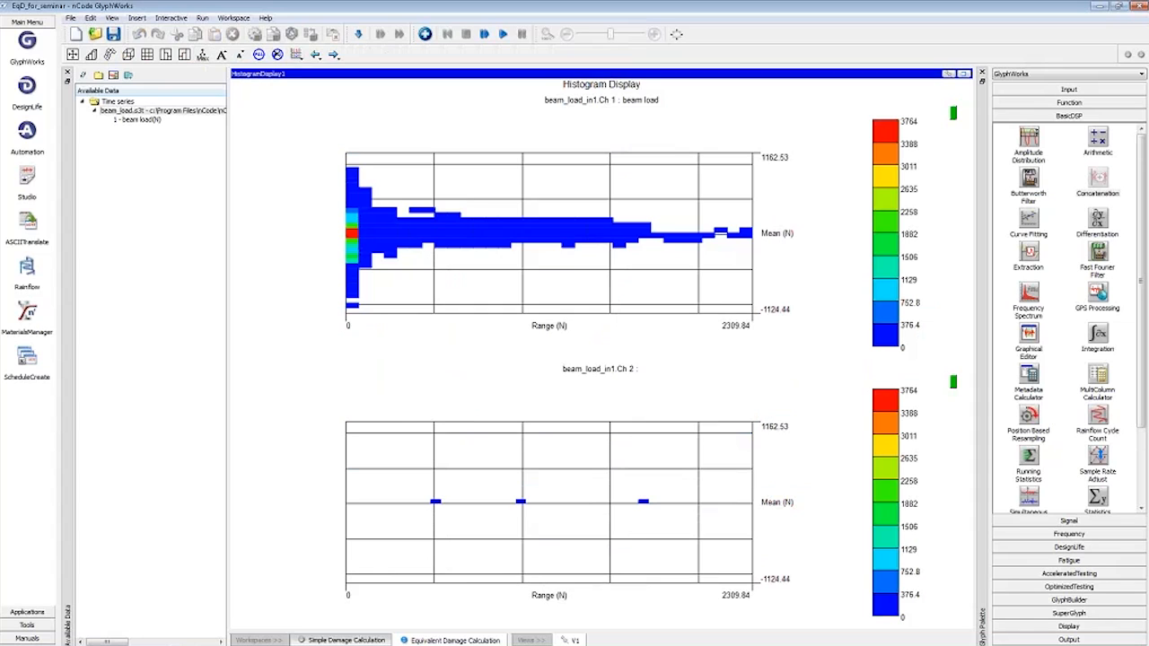
{"action": "mouse_move", "coordinate": [643, 506]}
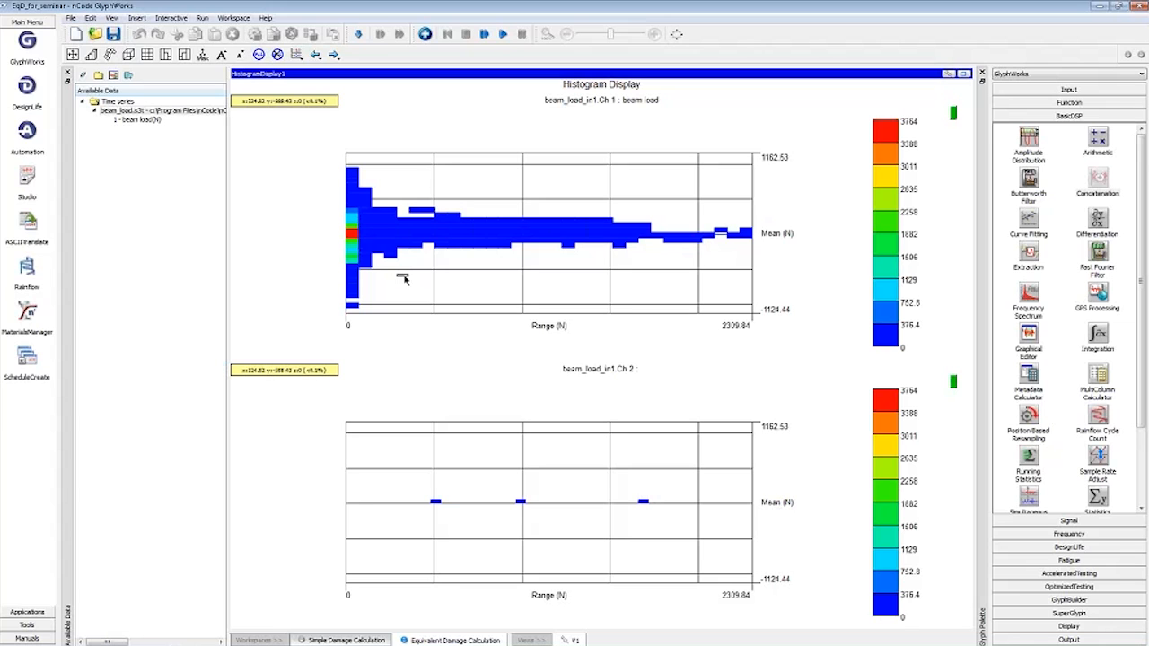
{"action": "left_click", "coordinate": [964, 75]}
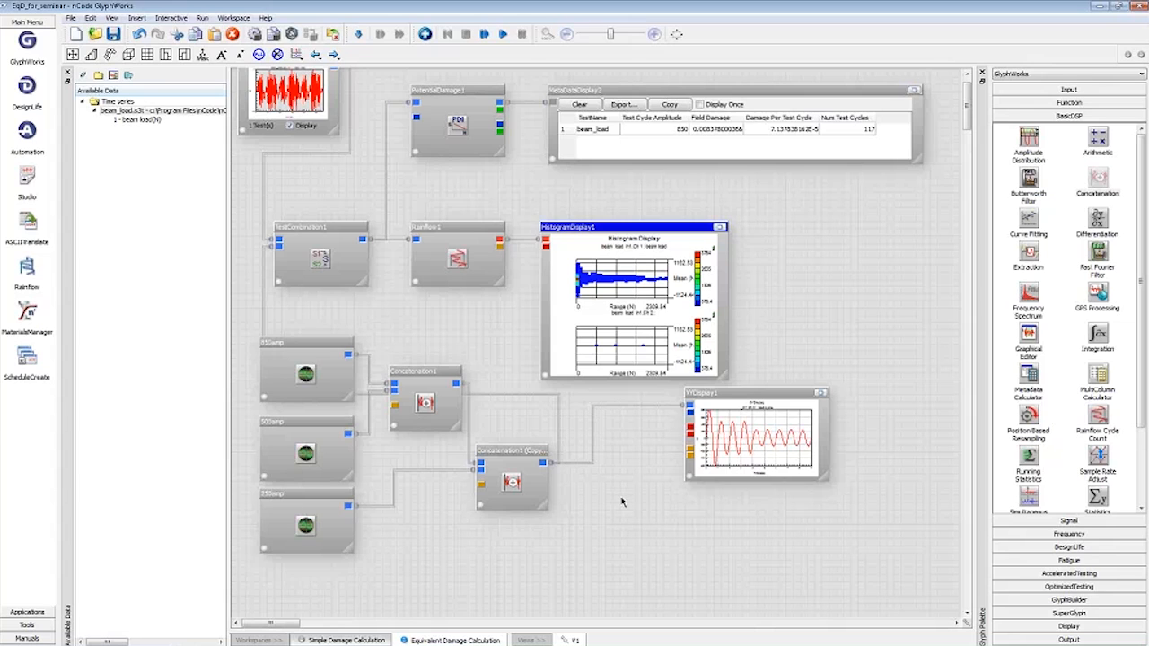
Switch to the PowerPoint presentation and start the slide show from the current slide
{"action": "mouse_move", "coordinate": [503, 641]}
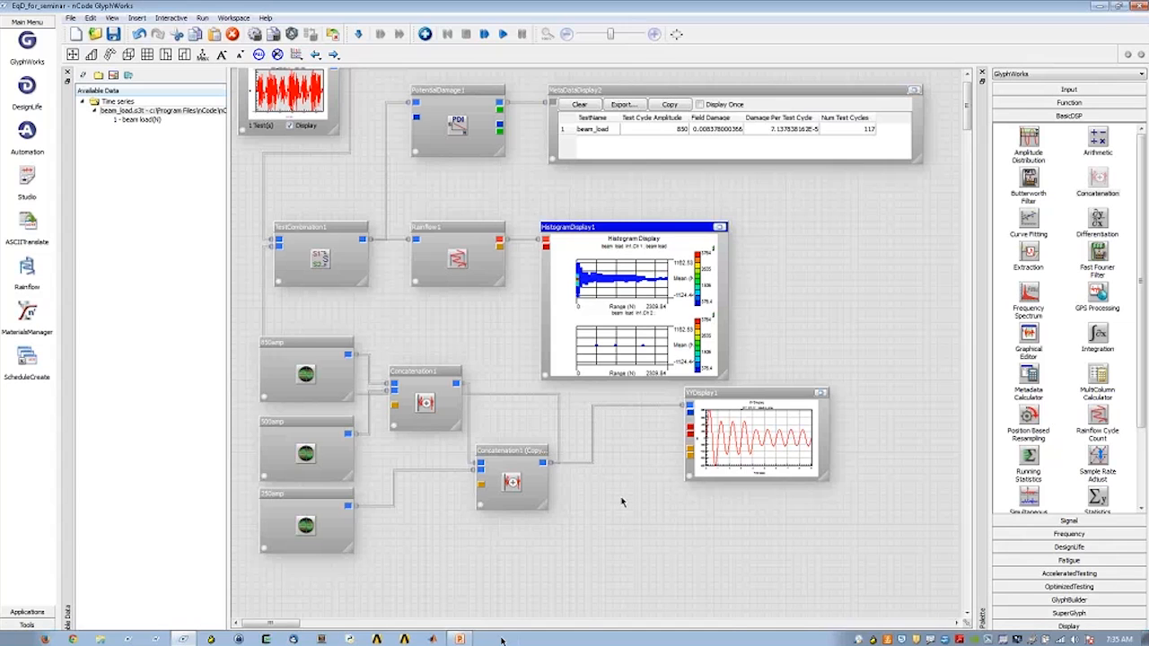
{"action": "left_click", "coordinate": [462, 640]}
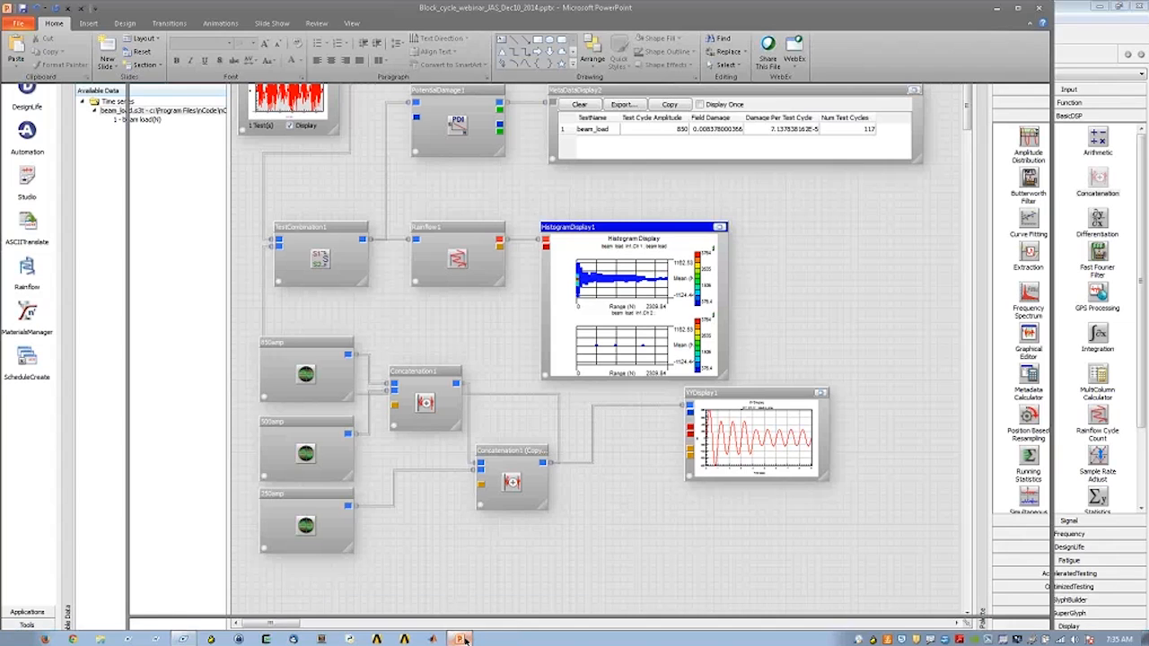
{"action": "key", "text": "shift+F5"}
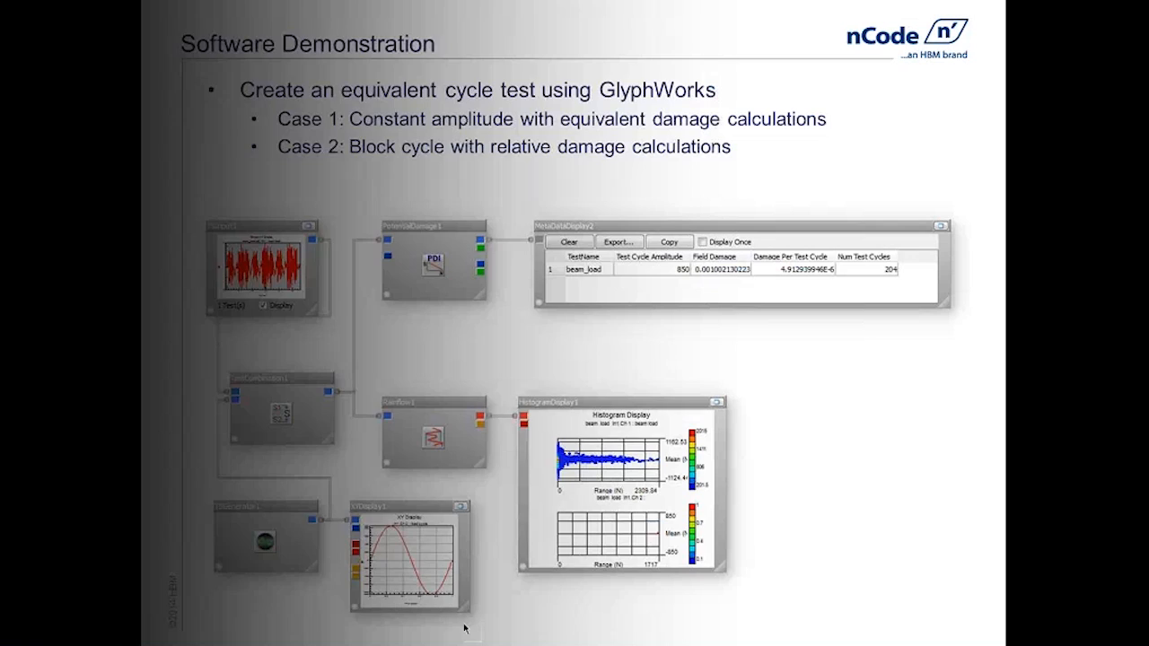